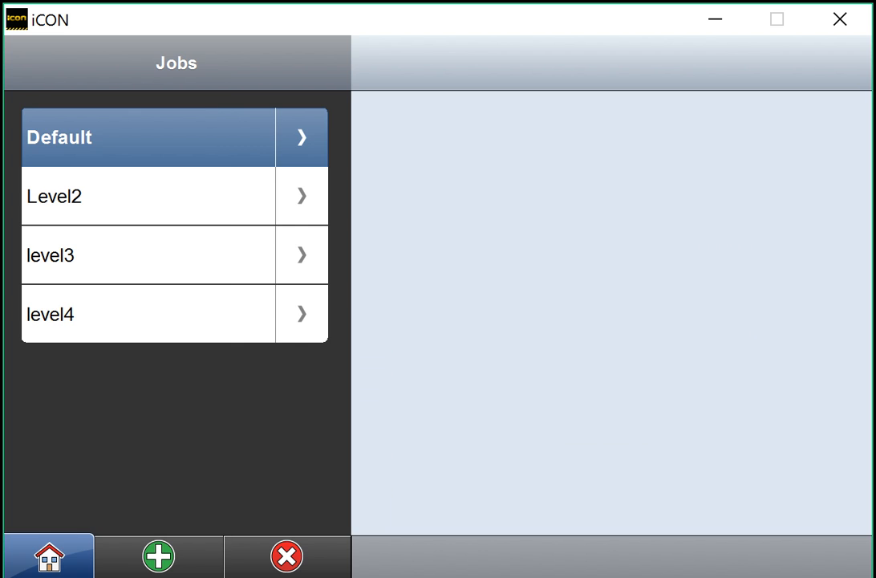
Create a new job named level5.
{"action": "left_click", "coordinate": [158, 556]}
{"action": "left_click", "coordinate": [552, 142]}
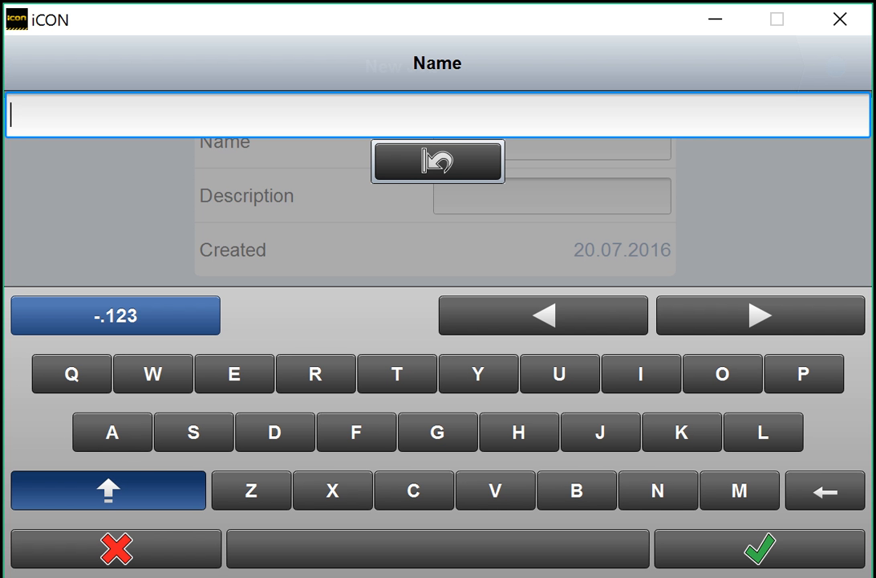
{"action": "type", "text": "level"}
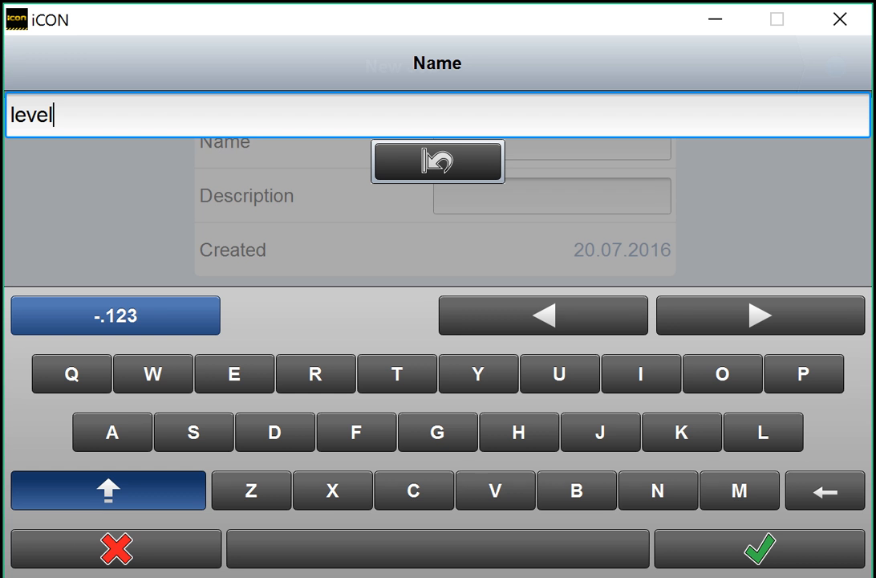
{"action": "type", "text": "5"}
{"action": "key", "text": "Return"}
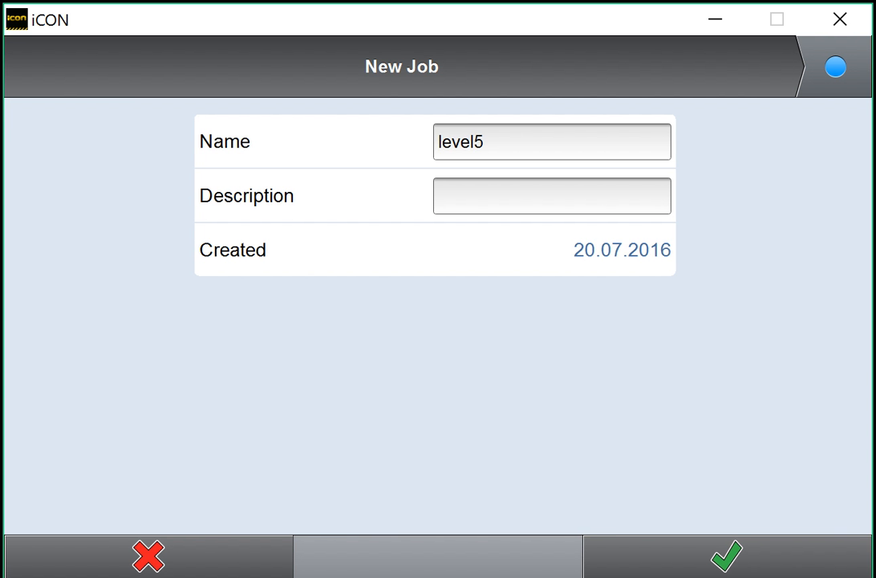
{"action": "key", "text": "Return"}
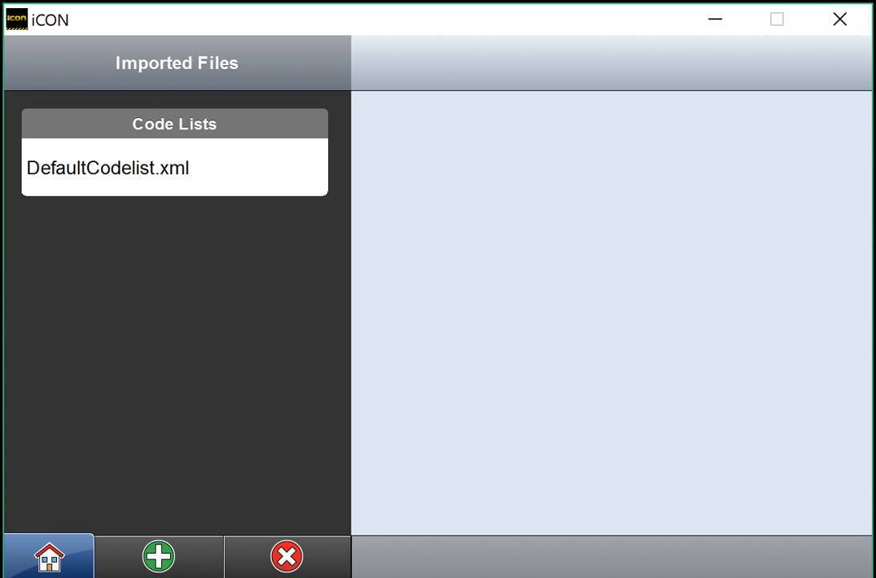
Start a reference data import from Removable Disk (D:), using the __MPI'S level 5-7 sub-folder of the Data location.
{"action": "left_click", "coordinate": [158, 556]}
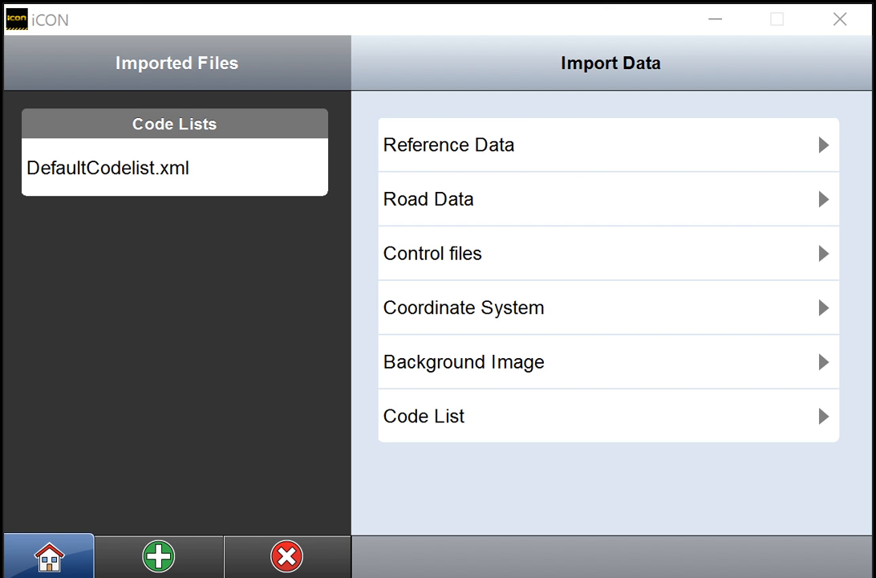
{"action": "left_click", "coordinate": [589, 147]}
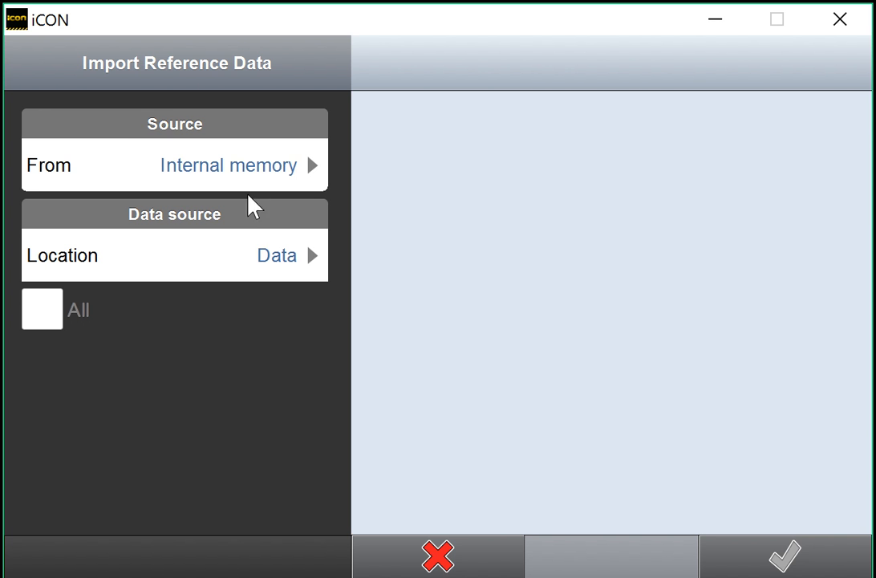
{"action": "left_click", "coordinate": [127, 160]}
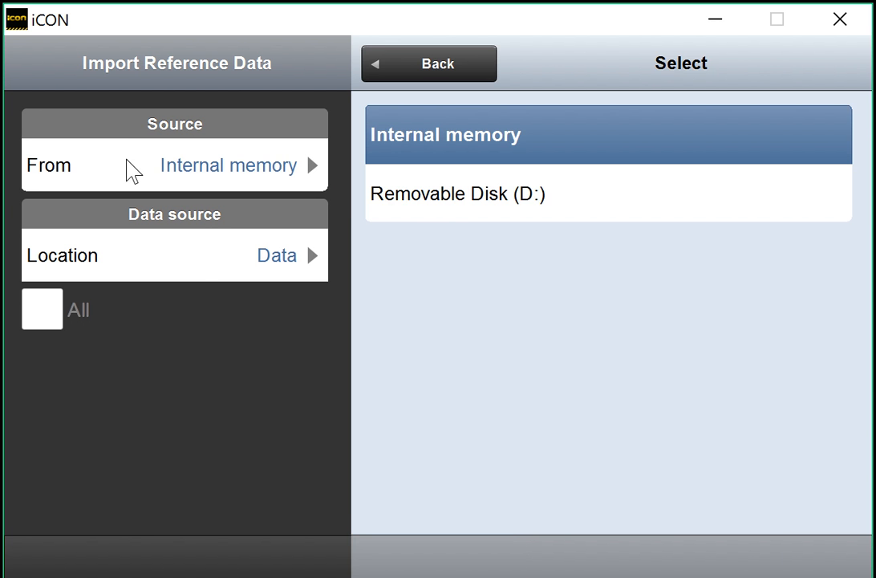
{"action": "left_click", "coordinate": [628, 193]}
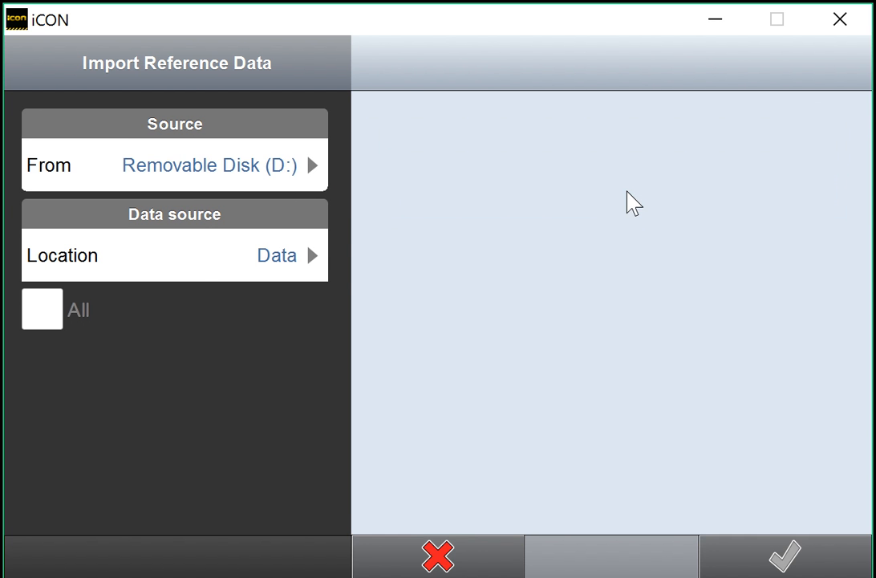
{"action": "left_click", "coordinate": [204, 257]}
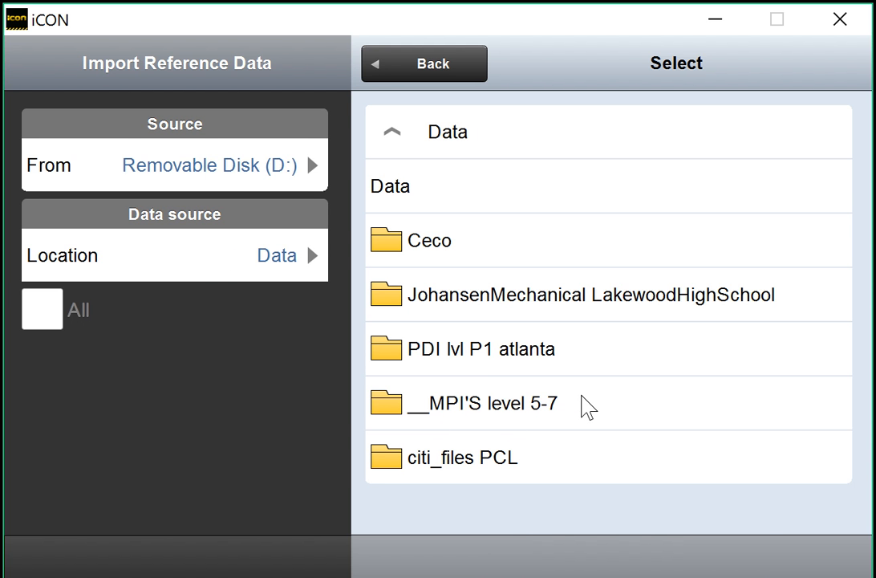
{"action": "left_click", "coordinate": [582, 399]}
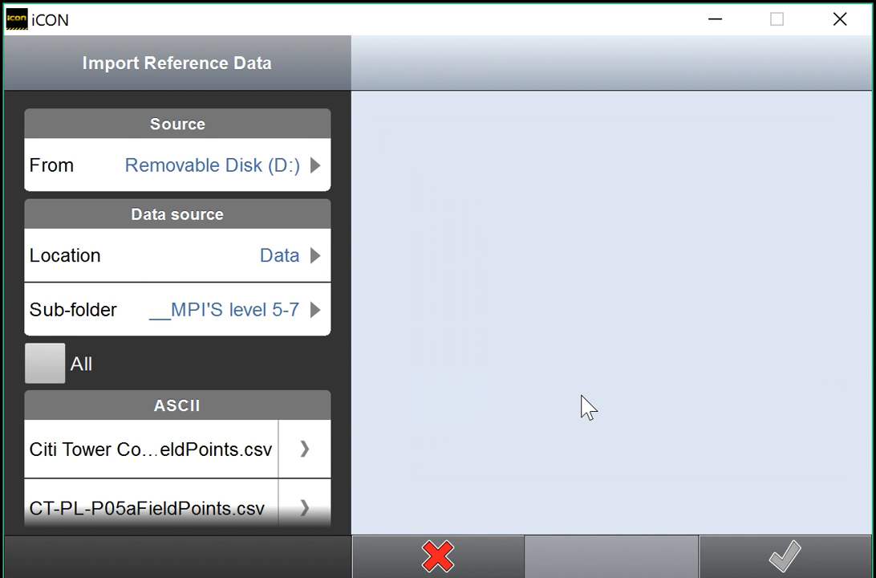
Select CT-PL-P05aFieldPoints.csv, open its import options and import the points into the job.
{"action": "scroll", "coordinate": [220, 265], "scroll_direction": "down", "scroll_amount": 3}
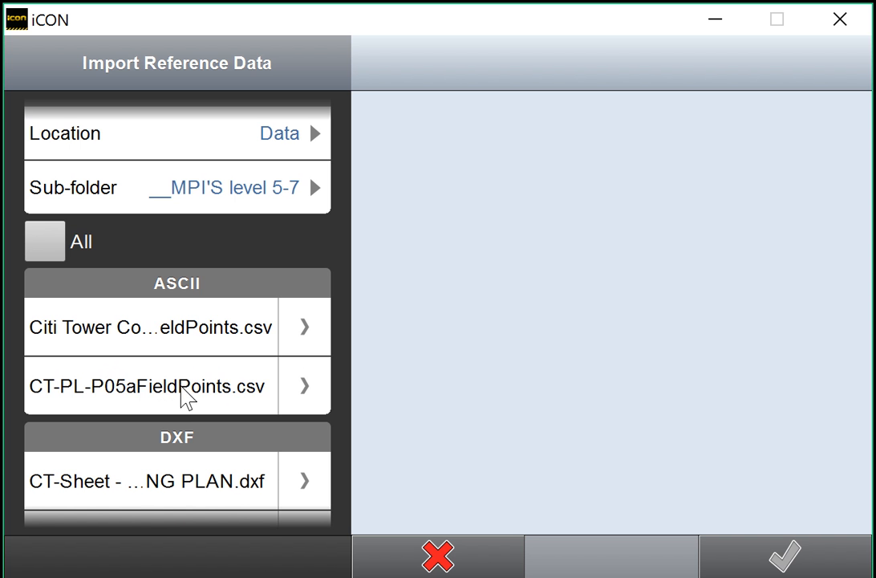
{"action": "left_click", "coordinate": [186, 388]}
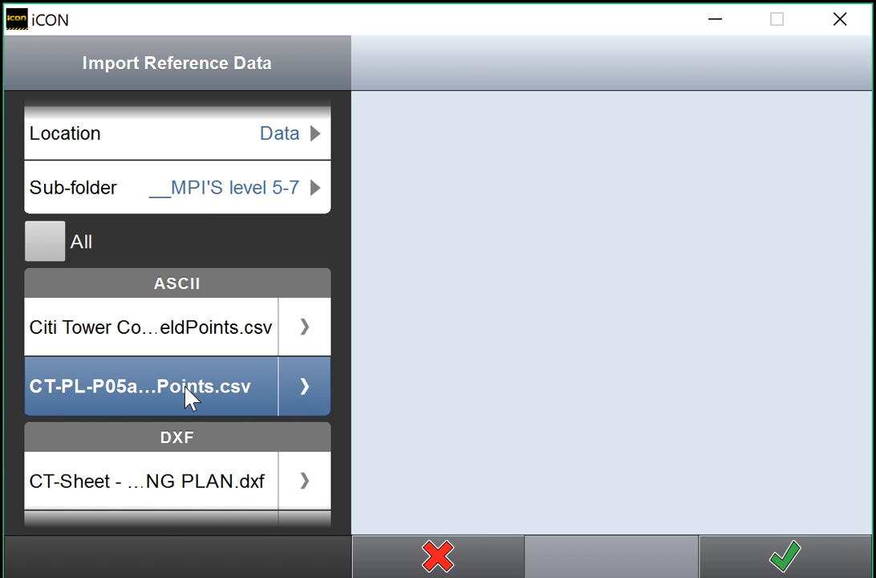
{"action": "left_click", "coordinate": [308, 394]}
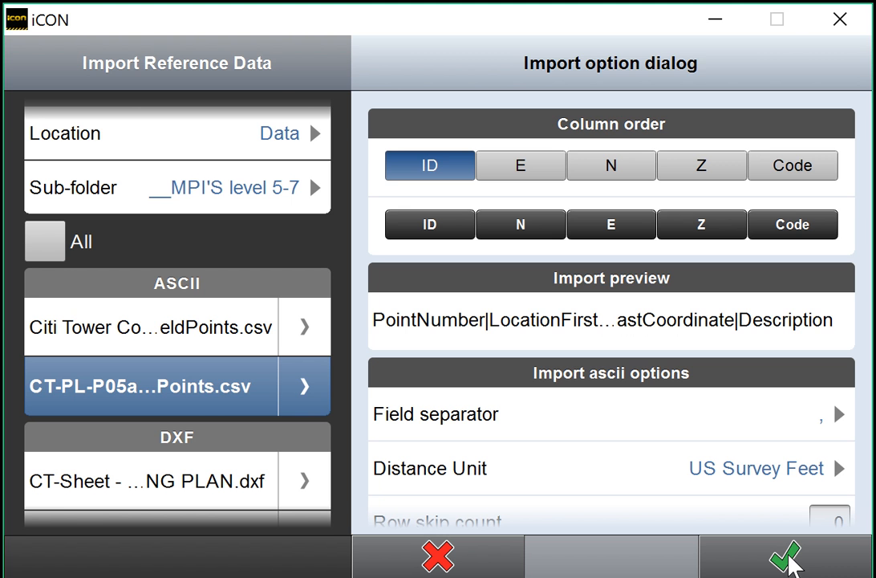
{"action": "left_click", "coordinate": [788, 559]}
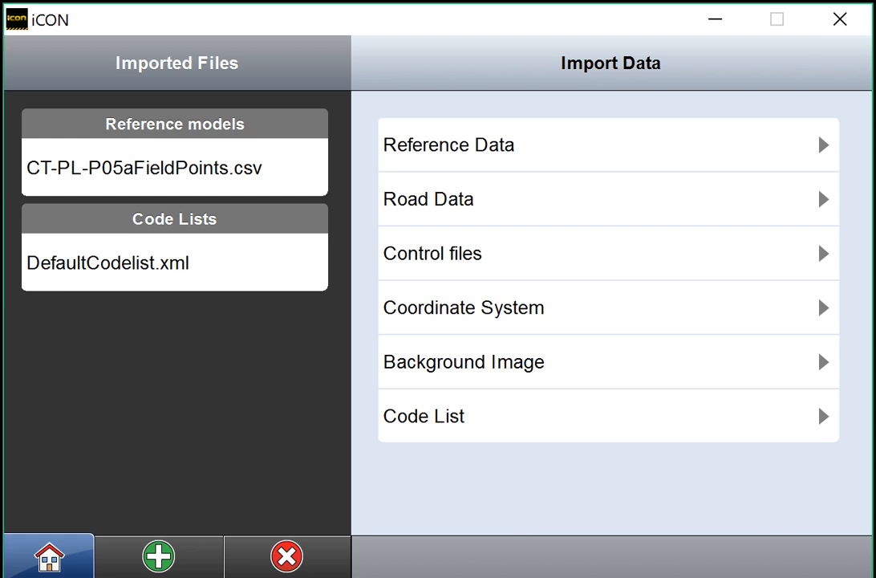
Start another reference data import, again from the __MPI'S level 5-7 folder on Removable Disk (D:).
{"action": "left_click", "coordinate": [695, 132]}
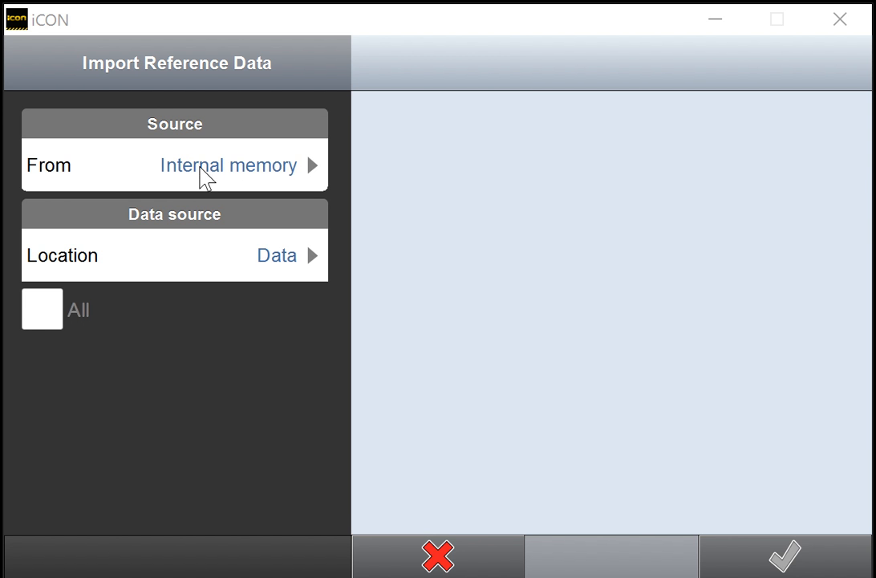
{"action": "left_click", "coordinate": [126, 161]}
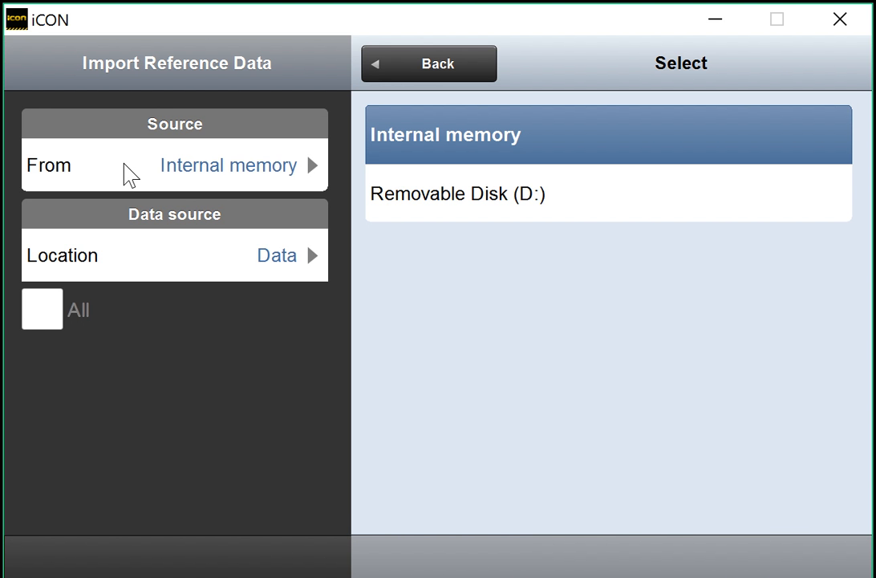
{"action": "left_click", "coordinate": [403, 200]}
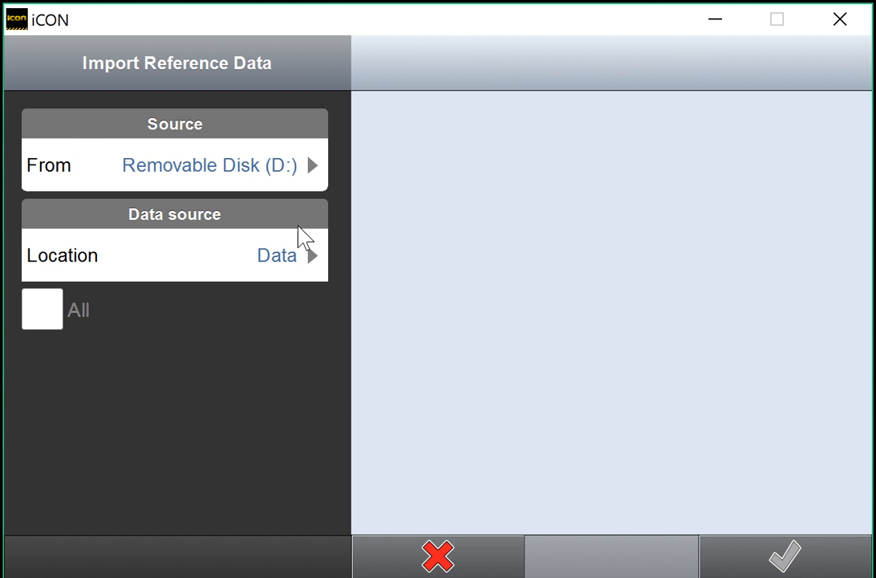
{"action": "left_click", "coordinate": [203, 265]}
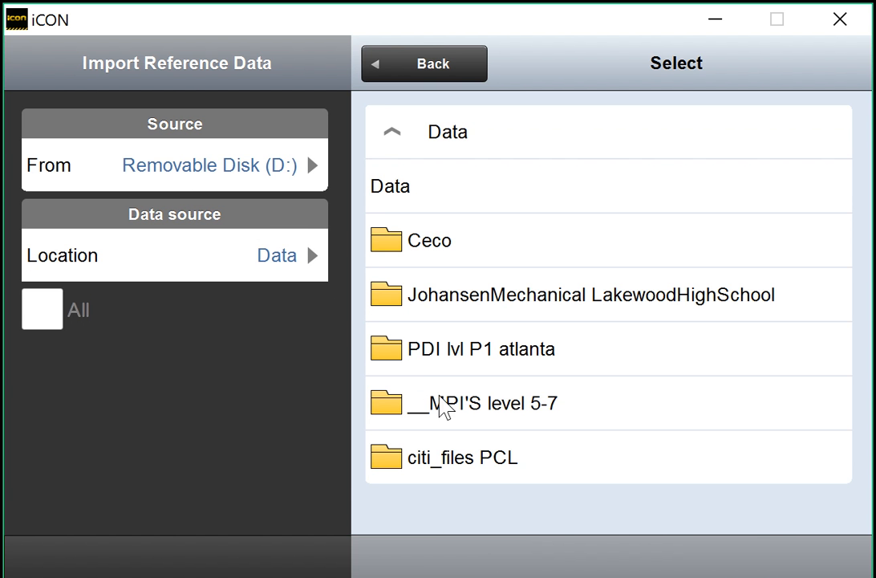
{"action": "left_click", "coordinate": [581, 411]}
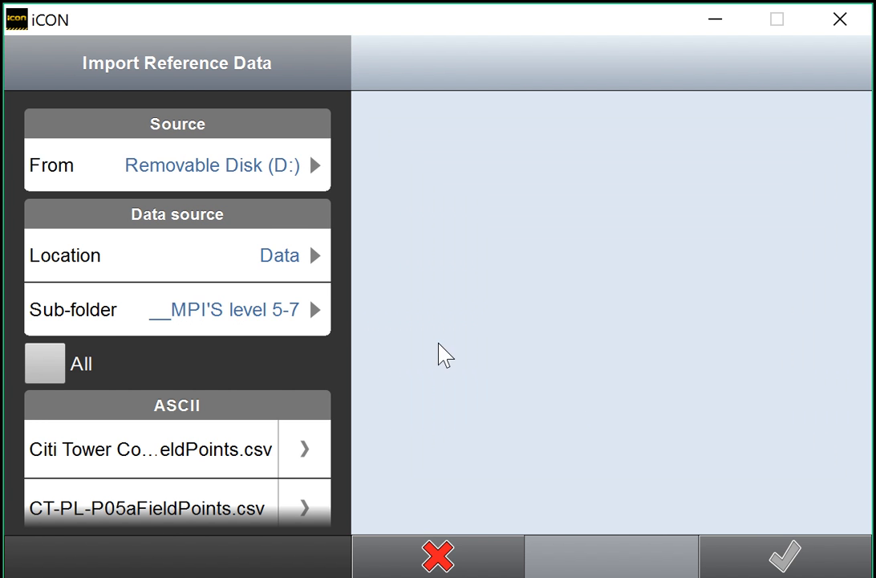
Select the CT-Sheet framing plan DXF and set its import distance unit to Inches.
{"action": "scroll", "coordinate": [210, 261], "scroll_direction": "down", "scroll_amount": 4}
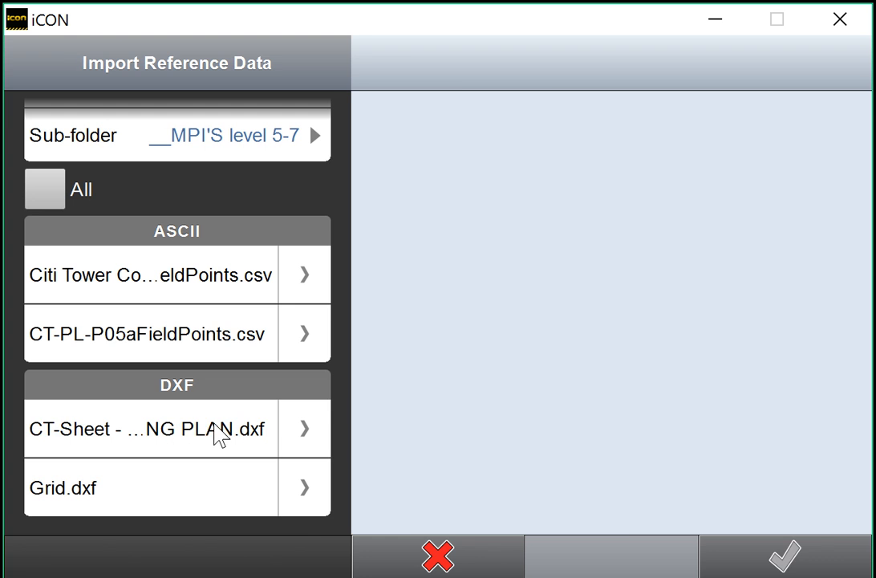
{"action": "left_click", "coordinate": [239, 432]}
{"action": "left_click", "coordinate": [316, 429]}
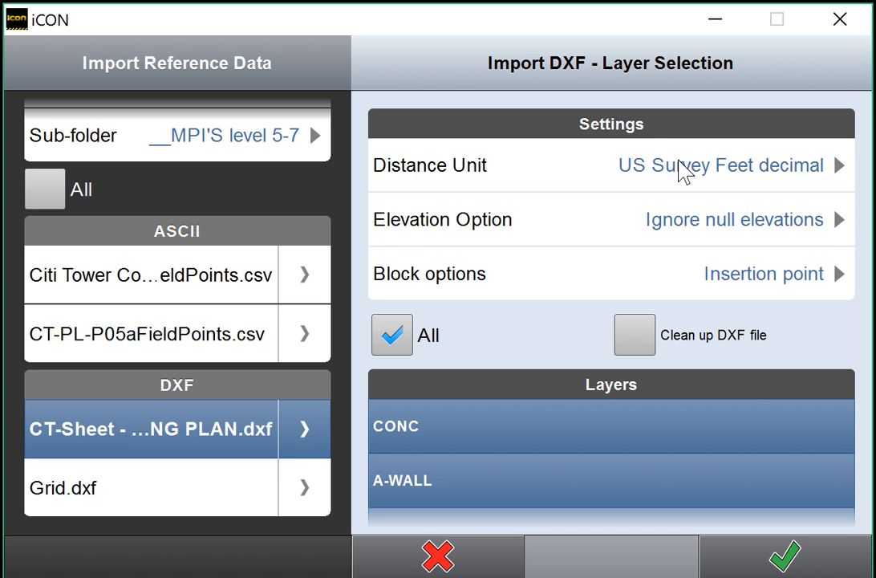
{"action": "left_click", "coordinate": [672, 166]}
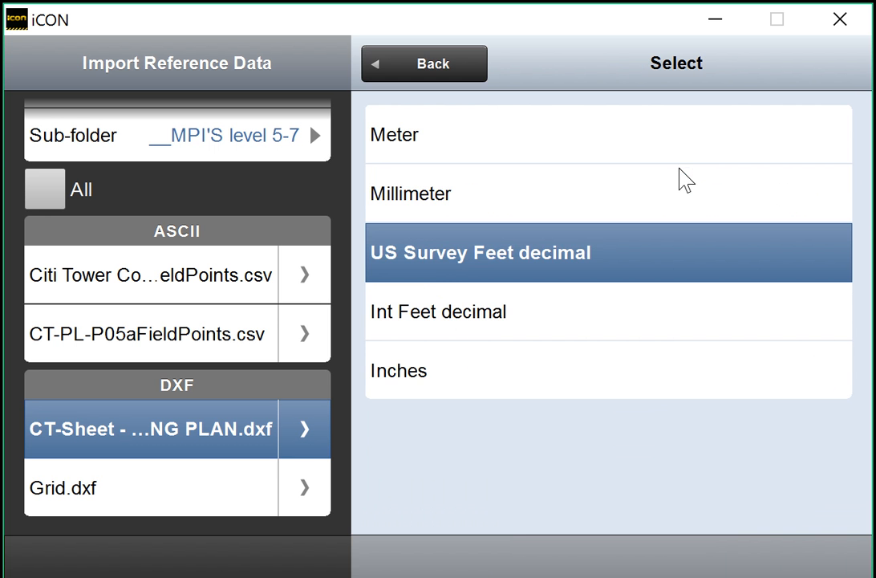
{"action": "left_click", "coordinate": [431, 371]}
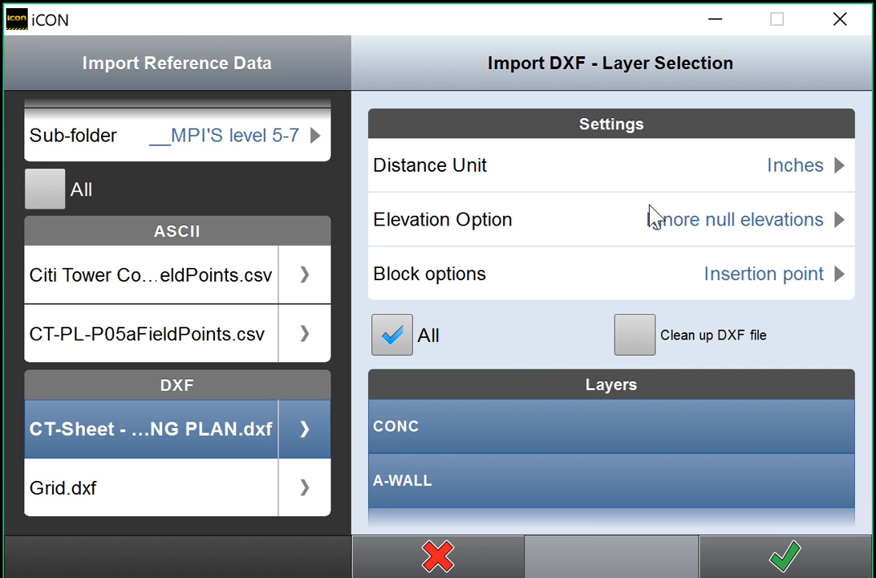
Review the DXF layer list and import the framing plan with all layers selected, accepting the possible import delay.
{"action": "scroll", "coordinate": [536, 380], "scroll_direction": "down", "scroll_amount": 3}
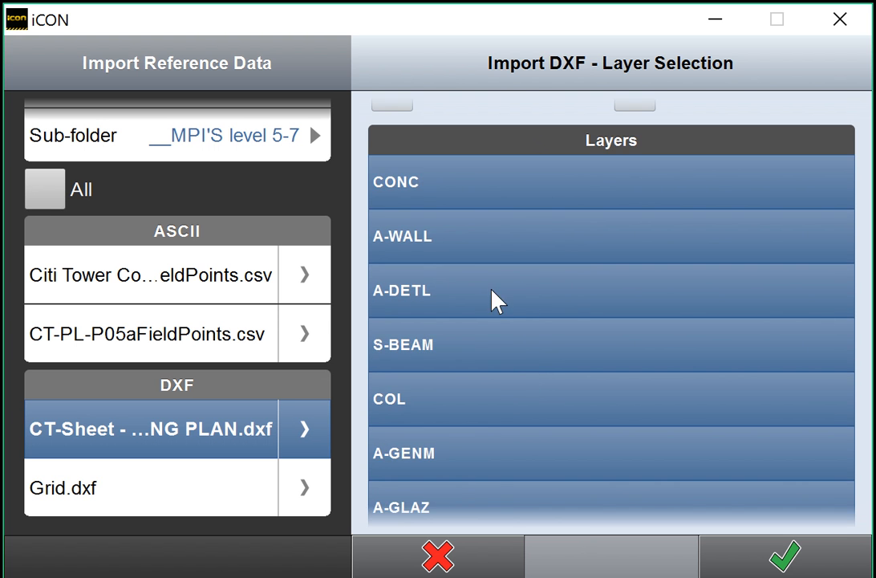
{"action": "scroll", "coordinate": [495, 305], "scroll_direction": "down", "scroll_amount": 5}
{"action": "scroll", "coordinate": [492, 319], "scroll_direction": "down", "scroll_amount": 6}
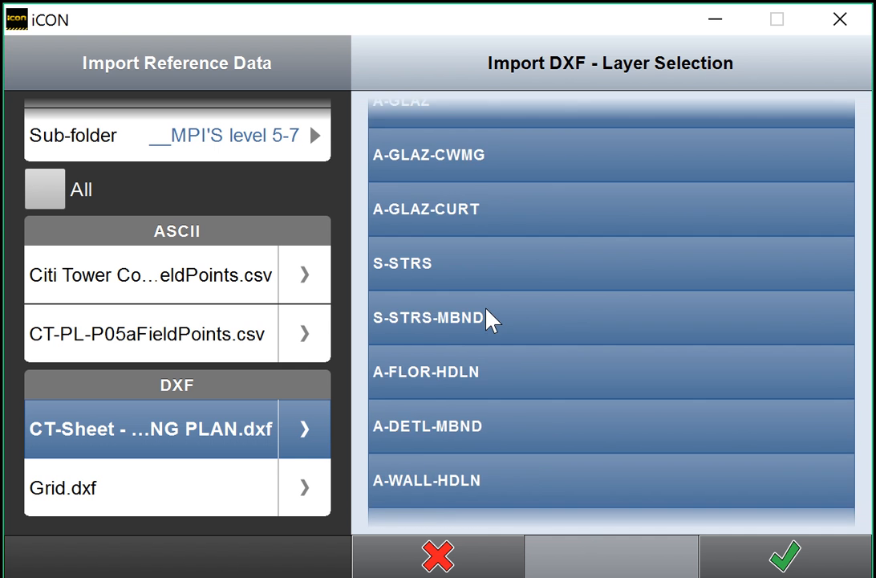
{"action": "scroll", "coordinate": [592, 355], "scroll_direction": "down", "scroll_amount": 7}
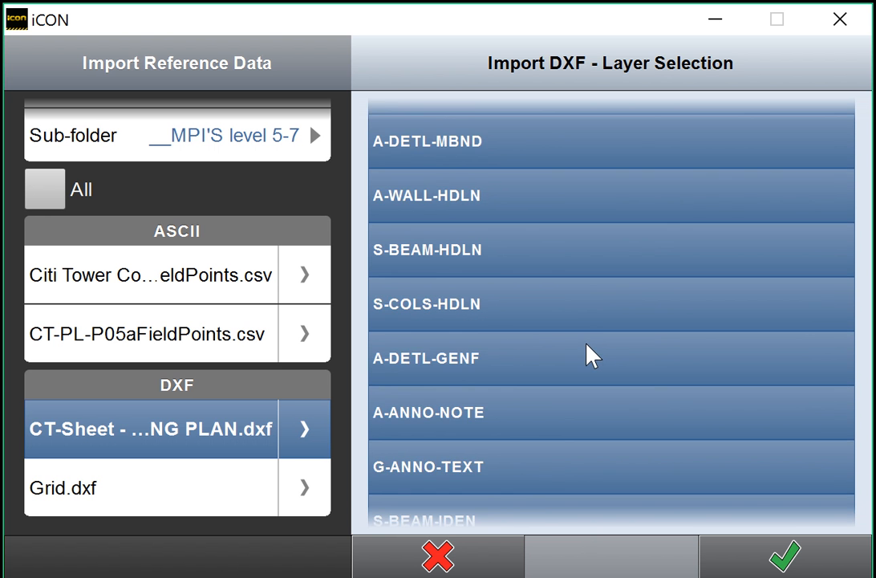
{"action": "scroll", "coordinate": [592, 356], "scroll_direction": "down", "scroll_amount": 4}
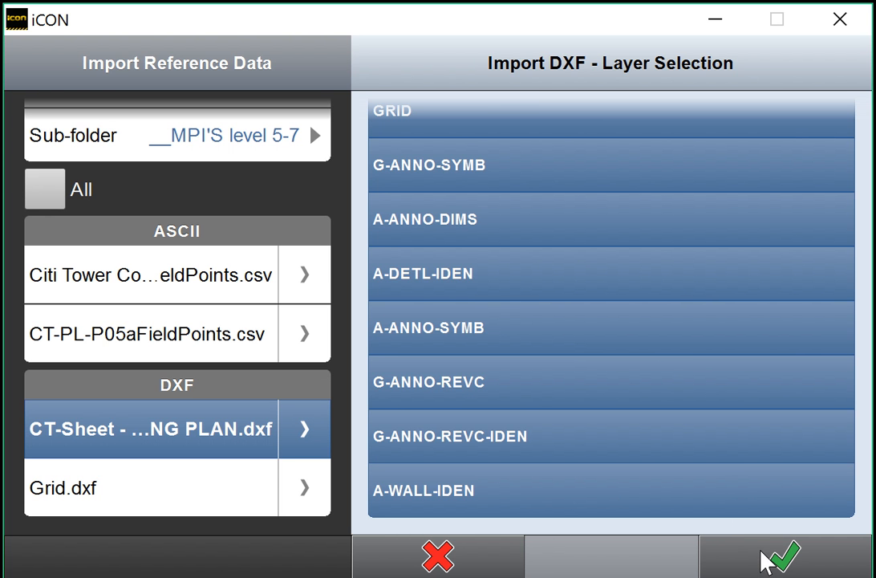
{"action": "left_click", "coordinate": [630, 399]}
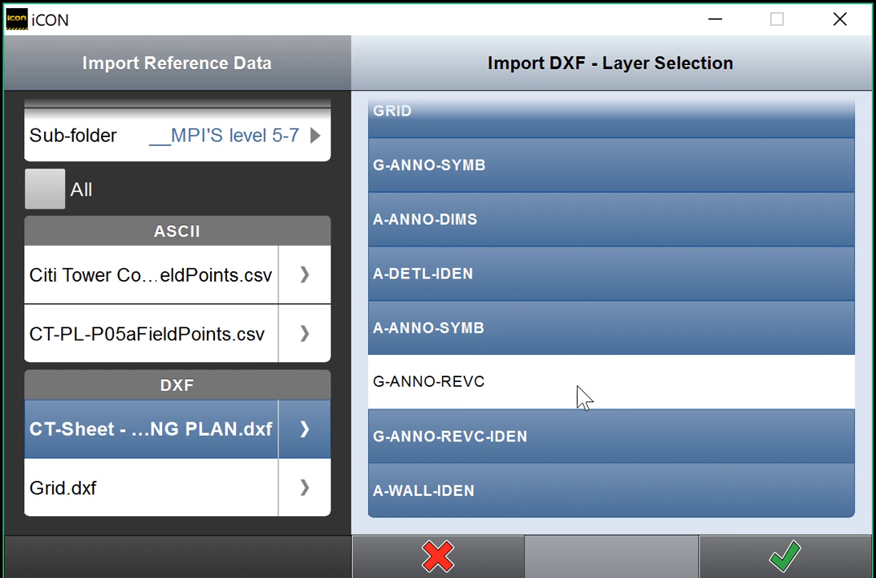
{"action": "left_click", "coordinate": [663, 379]}
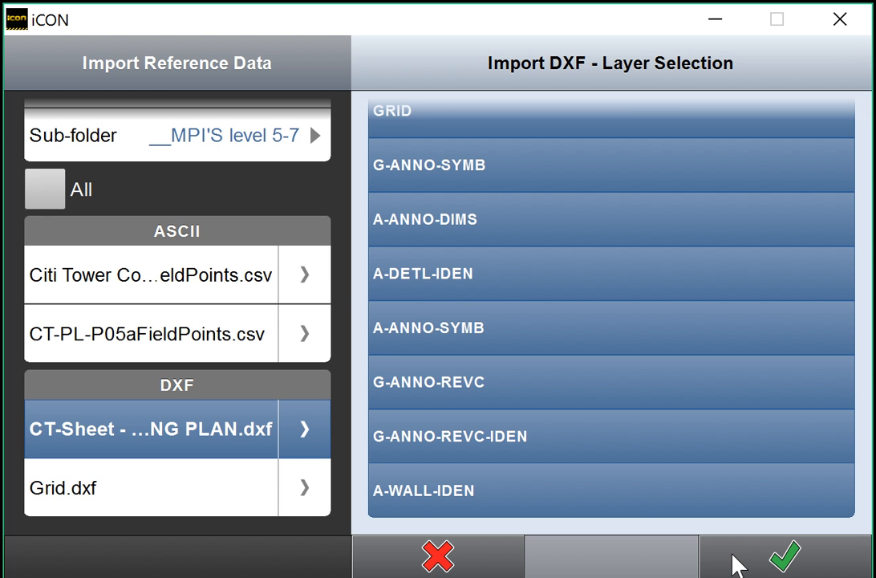
{"action": "left_click", "coordinate": [732, 556]}
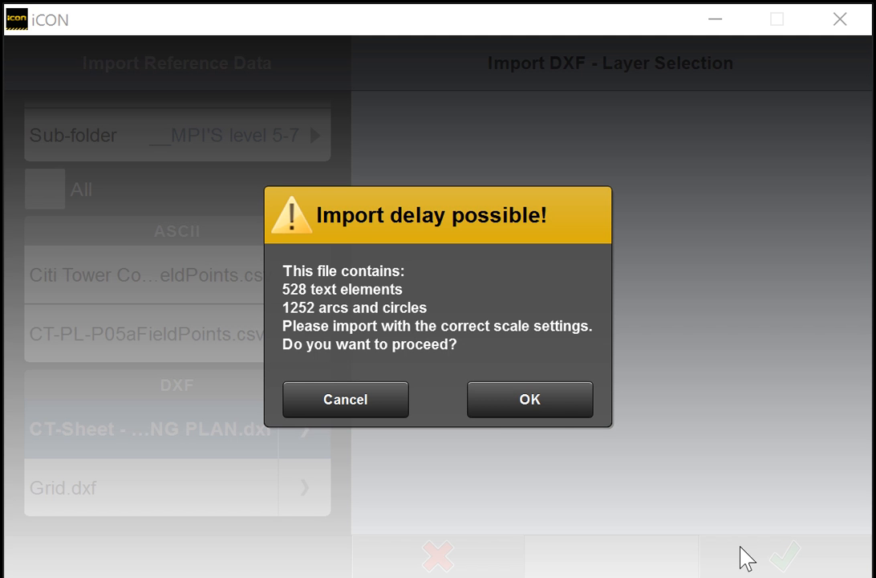
{"action": "left_click", "coordinate": [556, 399]}
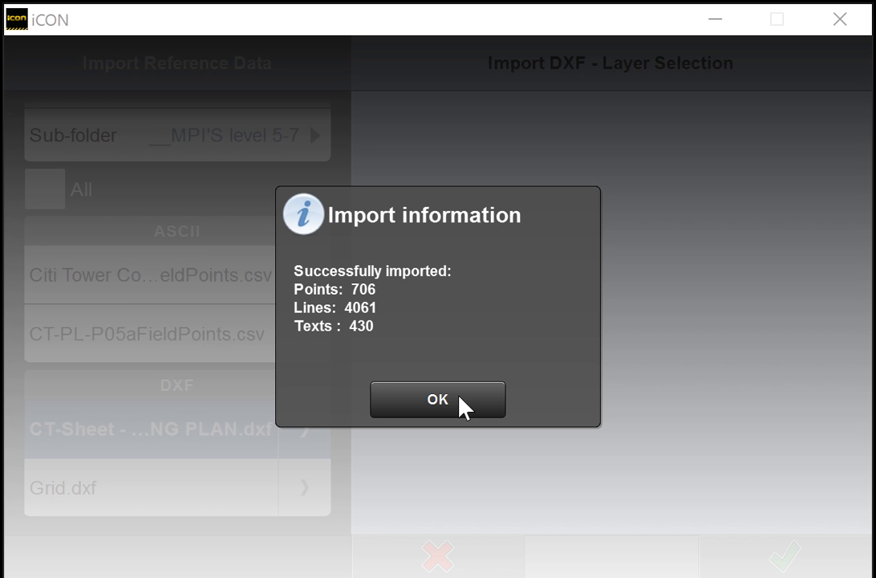
{"action": "left_click", "coordinate": [464, 403]}
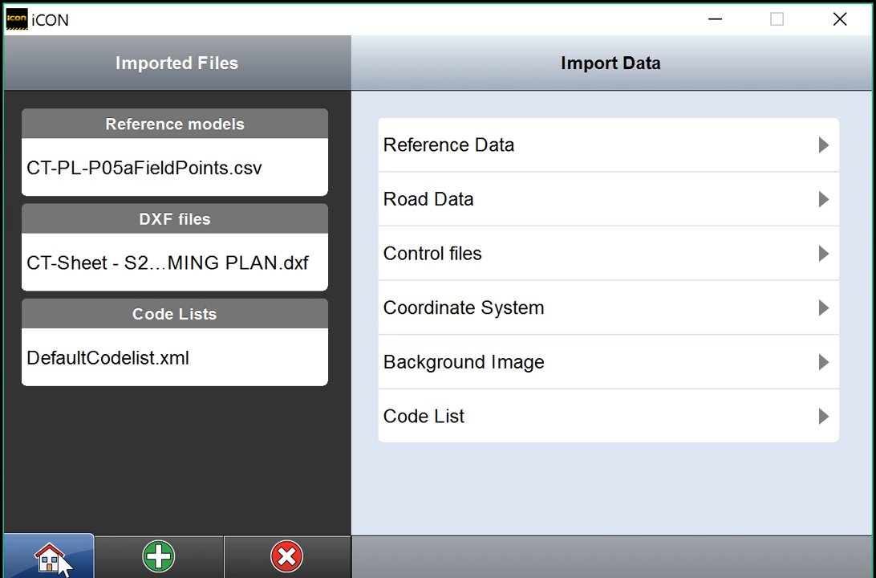
Open the Layout Points application and examine the imported points and framing plan up close.
{"action": "left_click", "coordinate": [60, 562]}
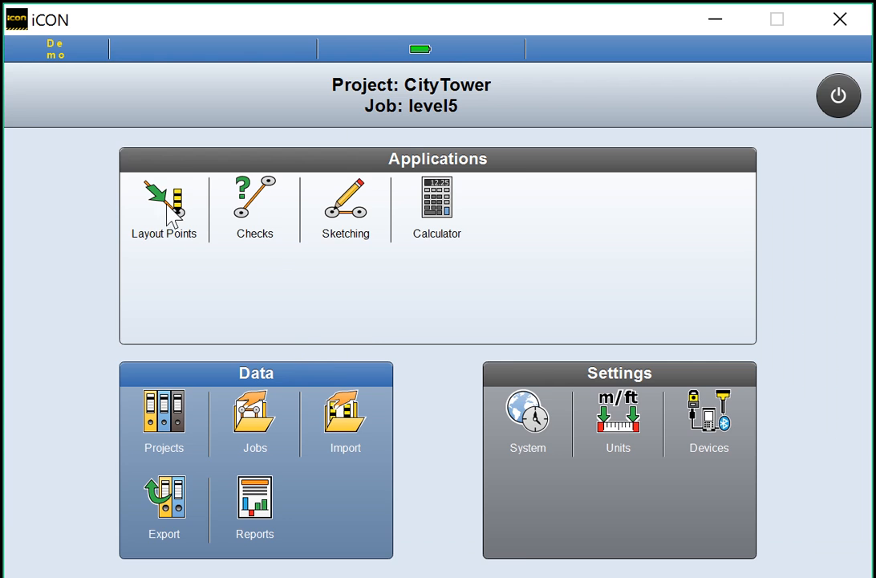
{"action": "left_click", "coordinate": [171, 210]}
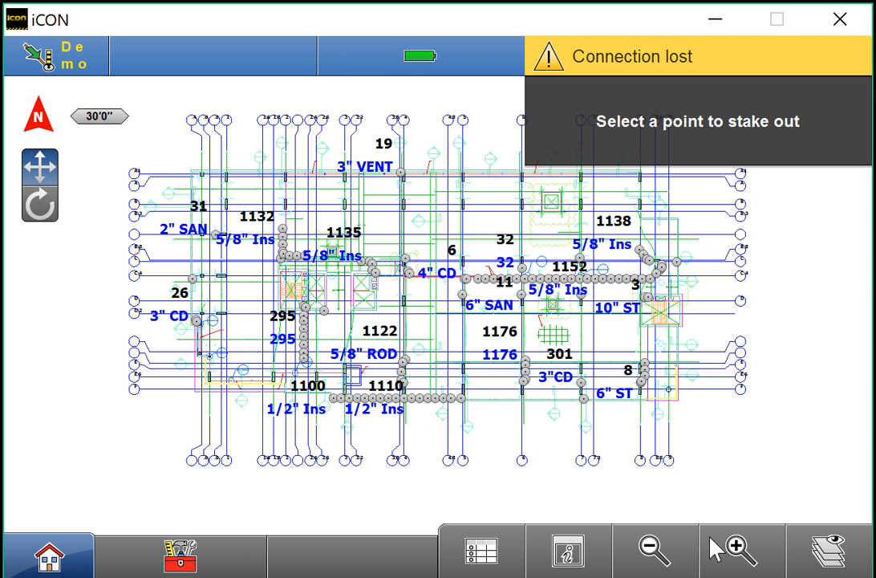
{"action": "left_click", "coordinate": [744, 546]}
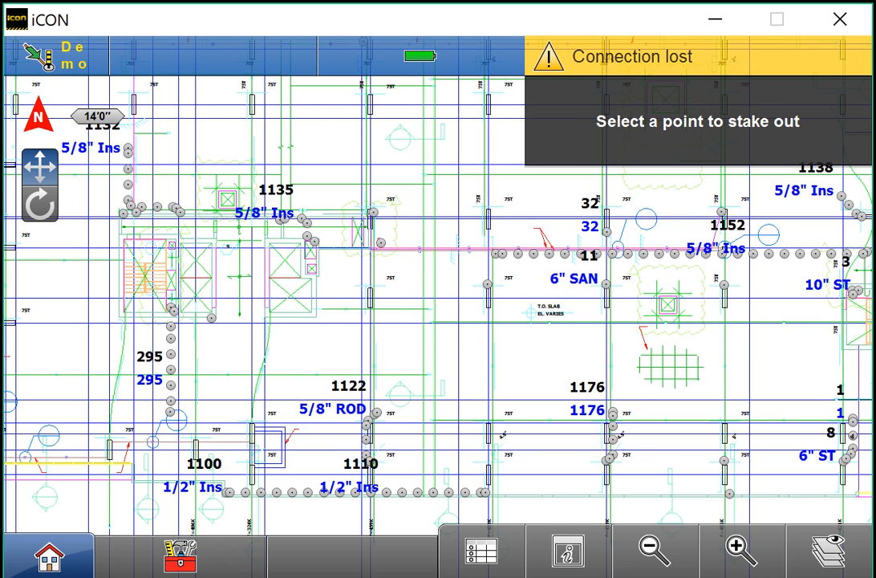
Leave the point layout view and start a new data import for control files.
{"action": "left_click", "coordinate": [676, 554]}
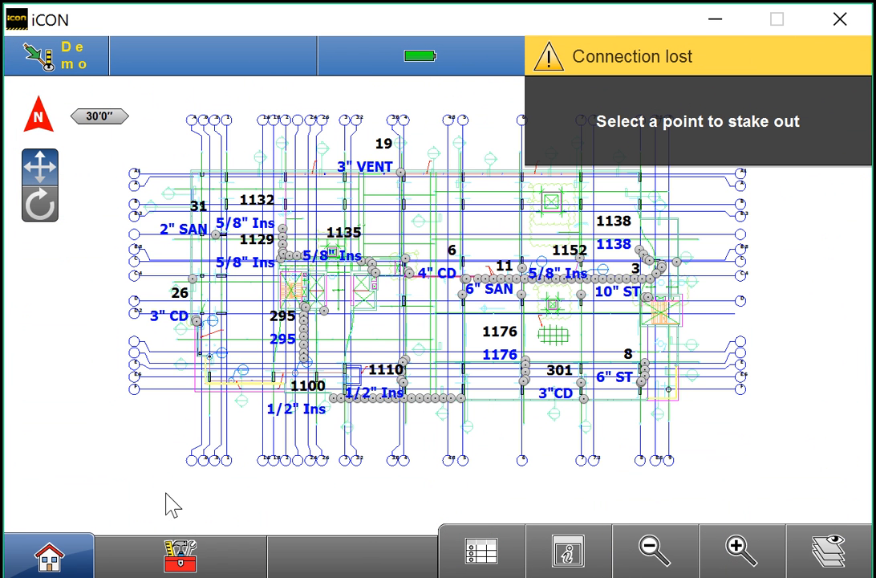
{"action": "left_click", "coordinate": [78, 556]}
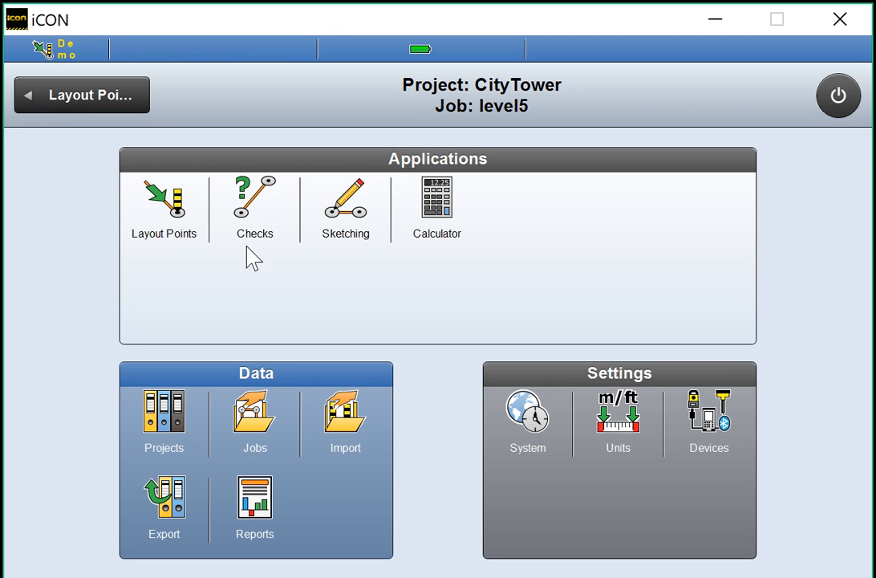
{"action": "left_click", "coordinate": [347, 418]}
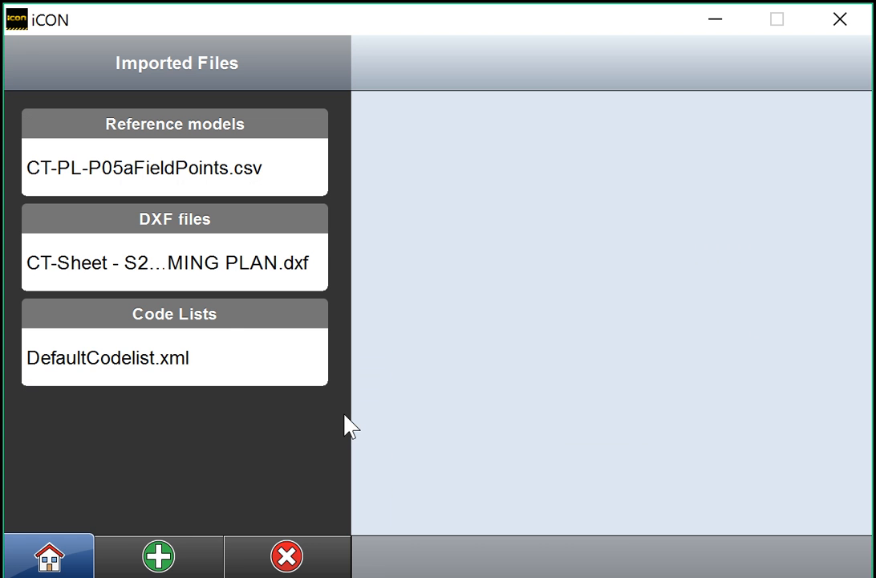
{"action": "left_click", "coordinate": [171, 560]}
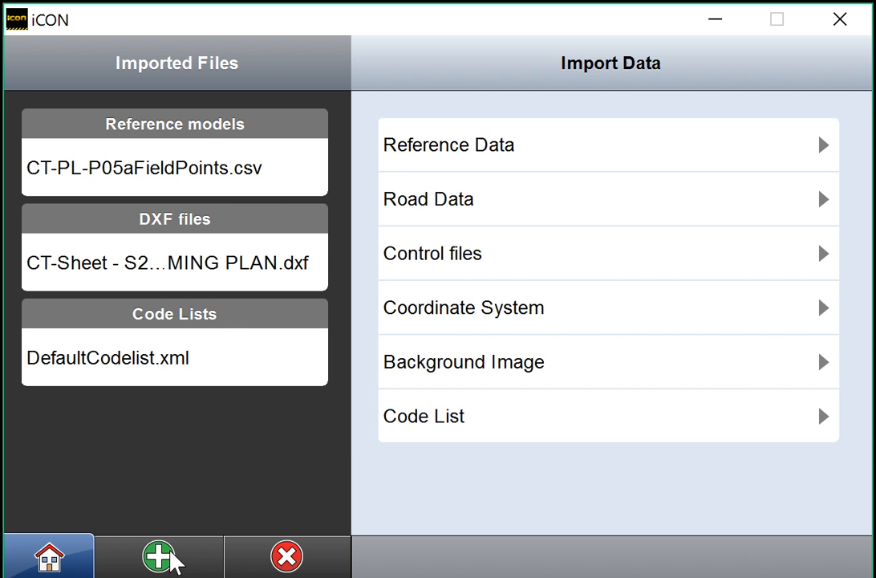
{"action": "left_click", "coordinate": [508, 261]}
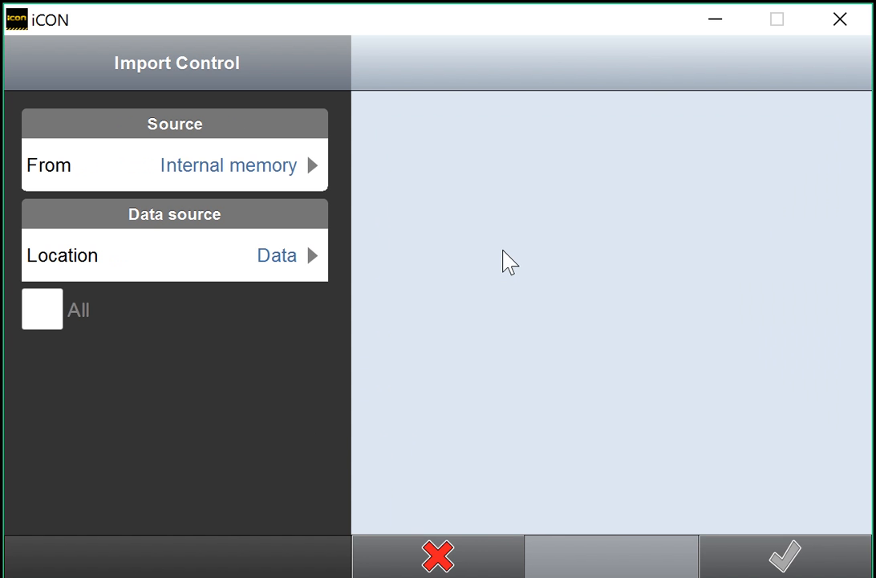
Set the control import source to Removable Disk (D:) and its data location to the __MPI'S level 5-7 folder.
{"action": "left_click", "coordinate": [259, 169]}
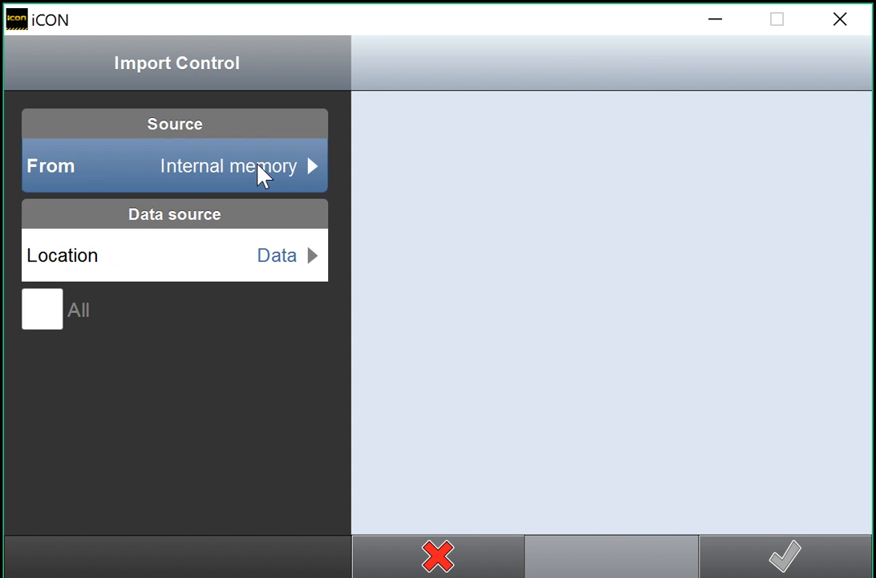
{"action": "left_click", "coordinate": [404, 193]}
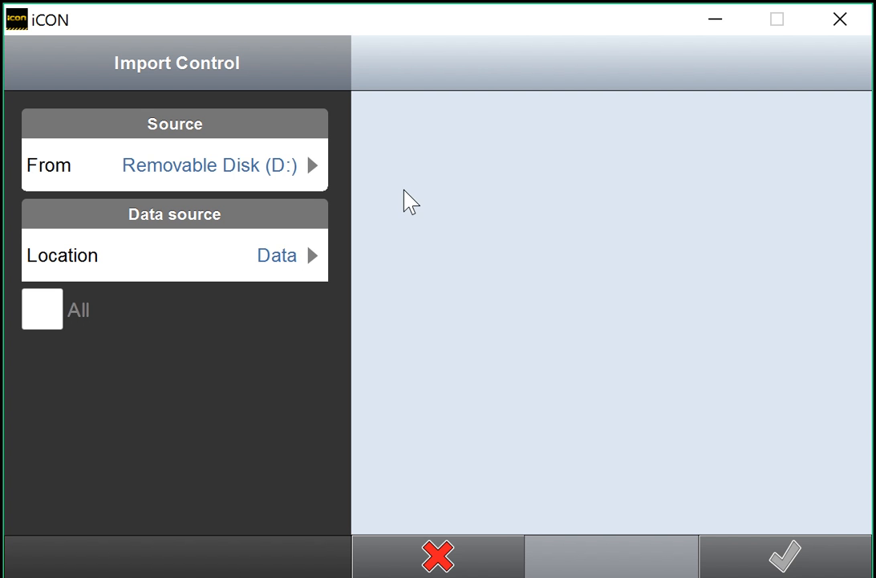
{"action": "left_click", "coordinate": [224, 253]}
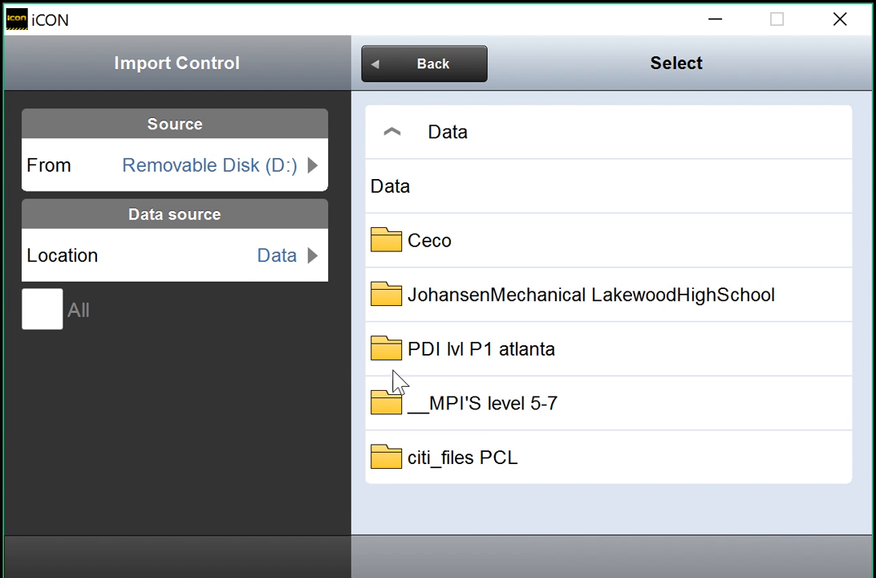
{"action": "left_click", "coordinate": [477, 405]}
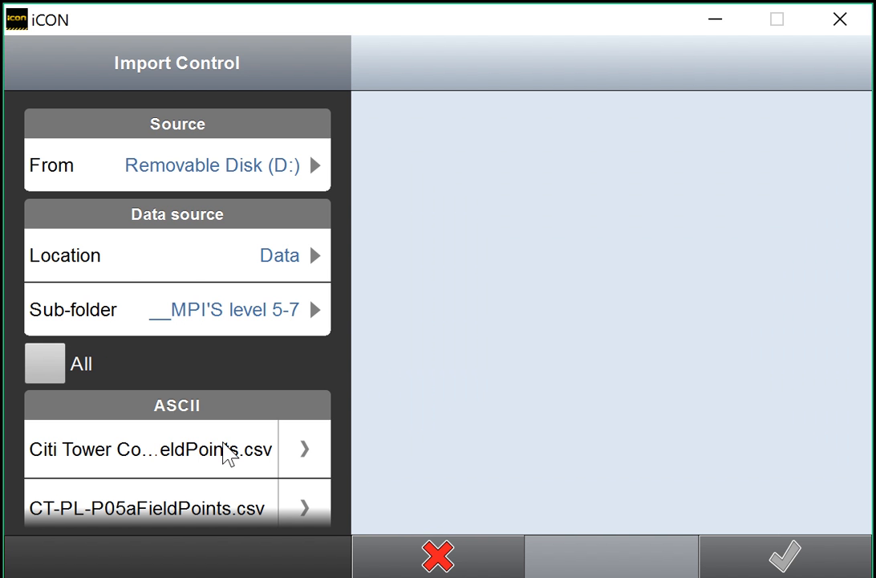
Import the Citi Tower control points CSV, keeping the ID, N, E, Z, Code column order and US Survey Feet.
{"action": "left_click", "coordinate": [230, 450]}
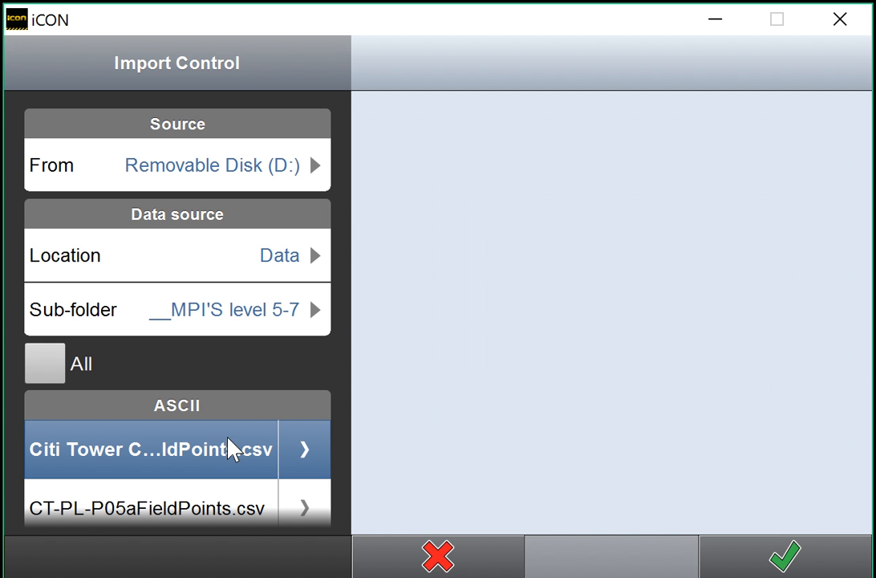
{"action": "left_click", "coordinate": [314, 443]}
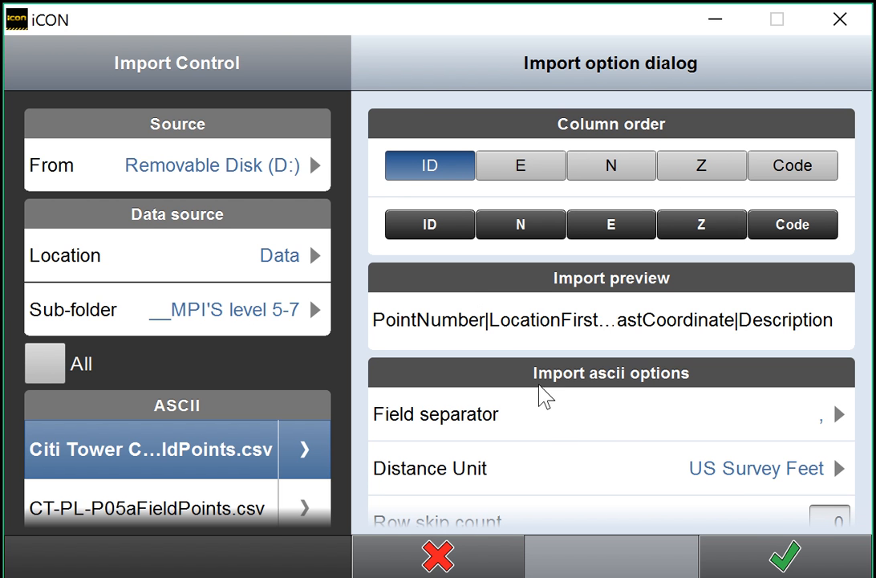
{"action": "left_click", "coordinate": [745, 548]}
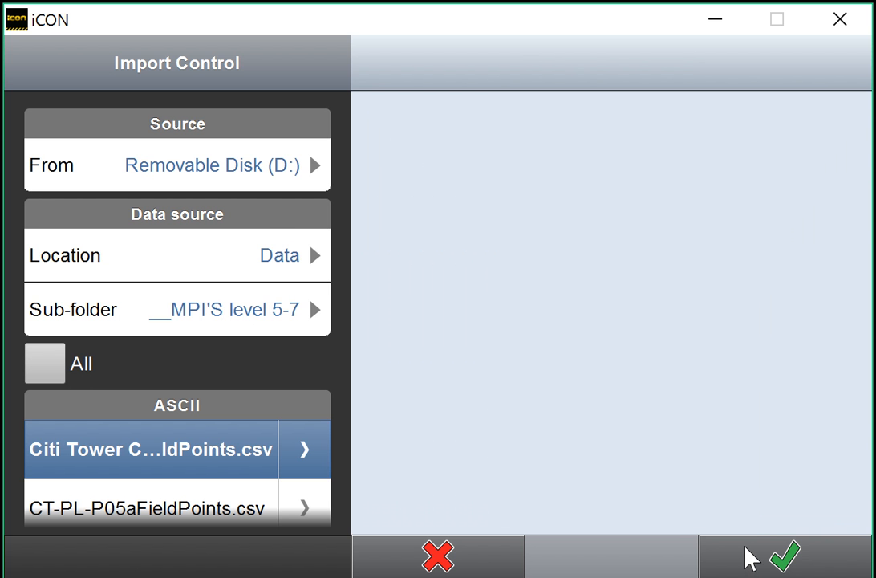
{"action": "left_click", "coordinate": [746, 556]}
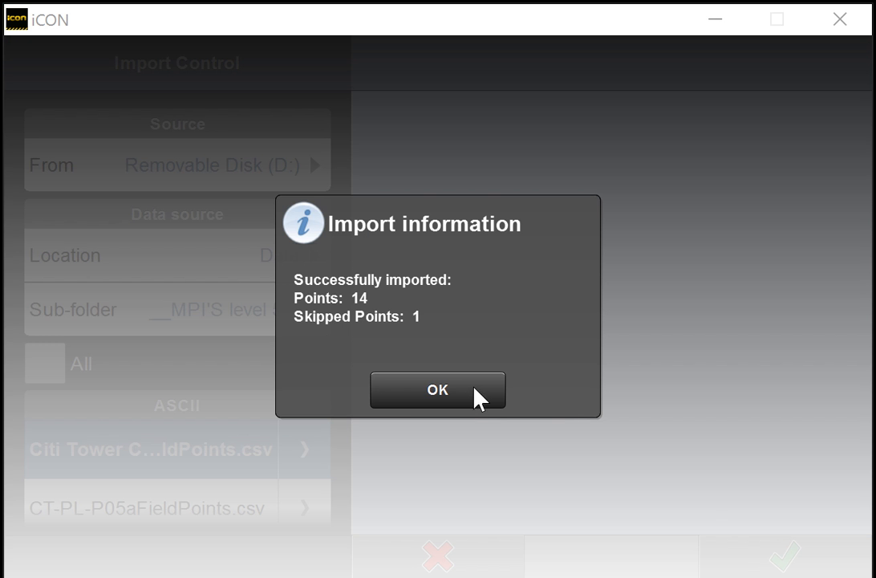
{"action": "left_click", "coordinate": [478, 393]}
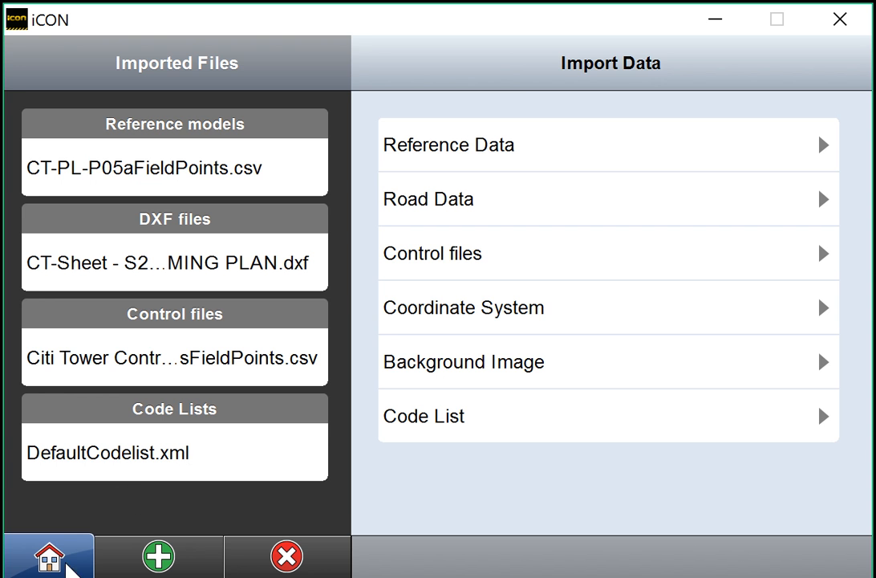
Open the Layout Points application and examine the imported grid control points against the field points and framing plan.
{"action": "left_click", "coordinate": [58, 556]}
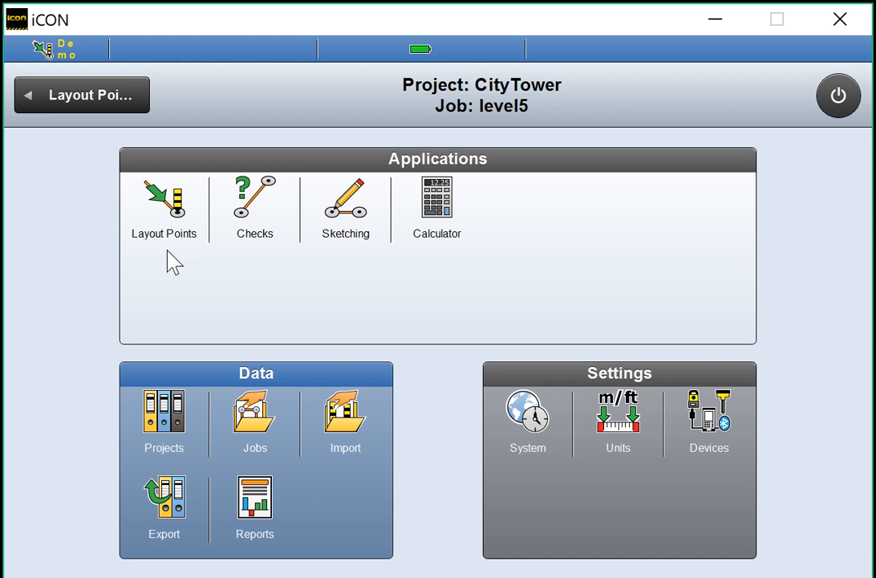
{"action": "left_click", "coordinate": [168, 199]}
{"action": "left_click", "coordinate": [736, 558]}
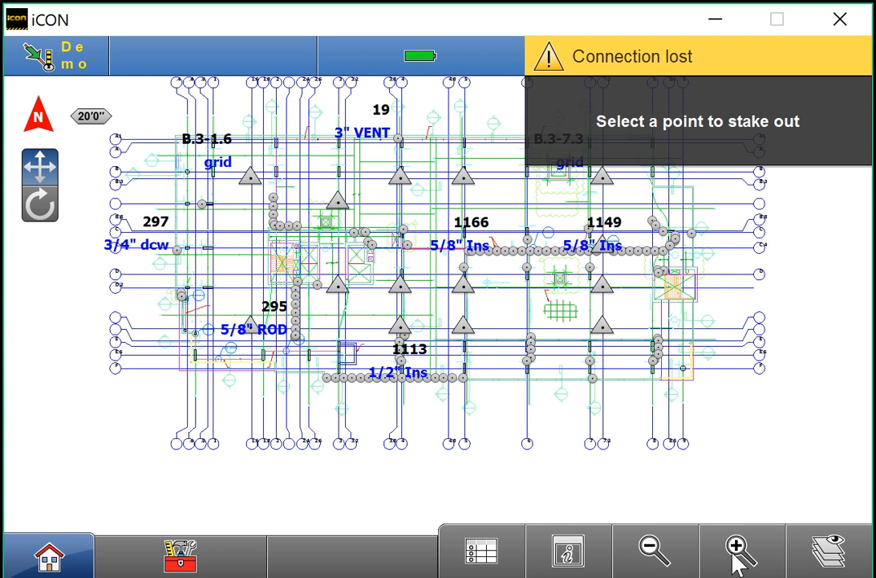
{"action": "mouse_move", "coordinate": [383, 278]}
{"action": "left_mouse_down"}
{"action": "mouse_move", "coordinate": [274, 355]}
{"action": "mouse_move", "coordinate": [359, 416]}
{"action": "mouse_move", "coordinate": [413, 377]}
{"action": "left_mouse_up"}
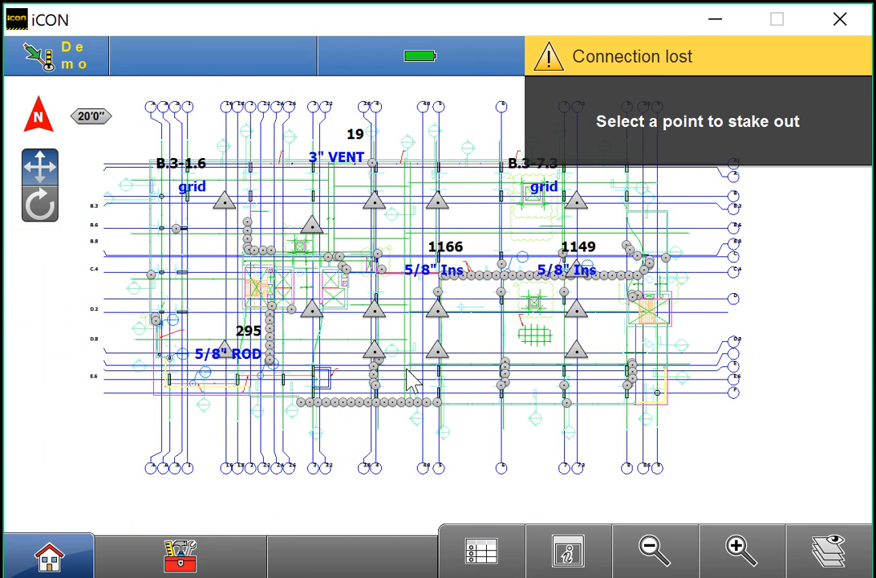
{"action": "left_click", "coordinate": [743, 554]}
{"action": "left_click", "coordinate": [743, 556]}
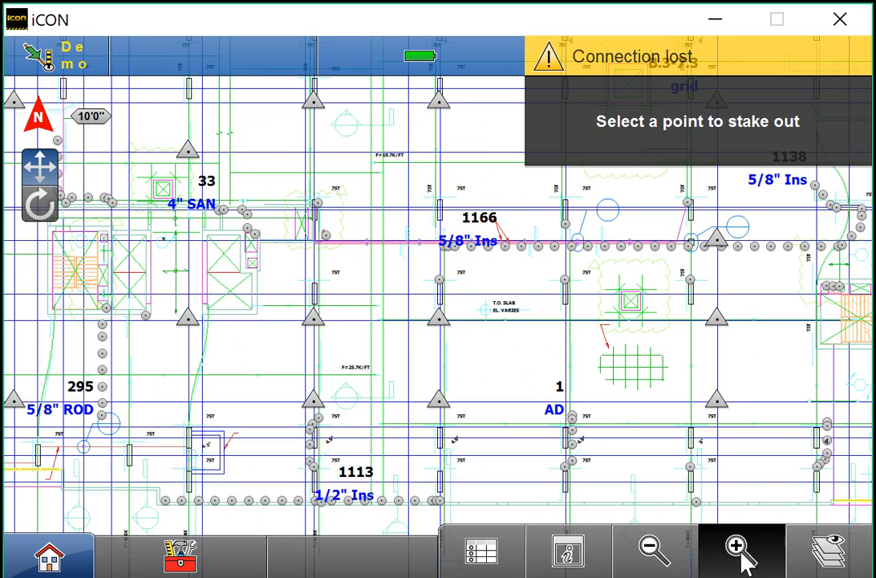
{"action": "mouse_move", "coordinate": [564, 419]}
{"action": "left_mouse_down"}
{"action": "mouse_move", "coordinate": [346, 332]}
{"action": "mouse_move", "coordinate": [246, 325]}
{"action": "left_mouse_up"}
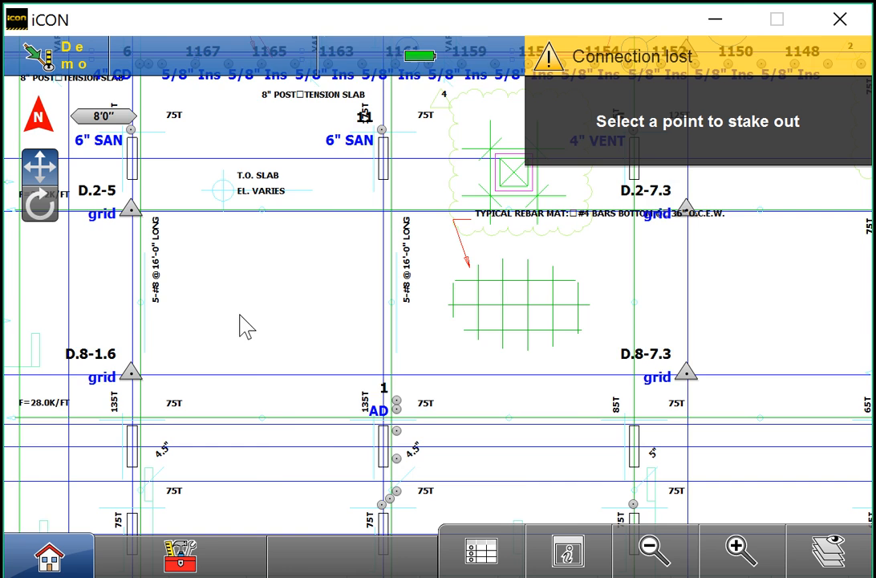
{"action": "mouse_move", "coordinate": [358, 370]}
{"action": "left_mouse_down"}
{"action": "mouse_move", "coordinate": [272, 332]}
{"action": "mouse_move", "coordinate": [462, 196]}
{"action": "left_mouse_up"}
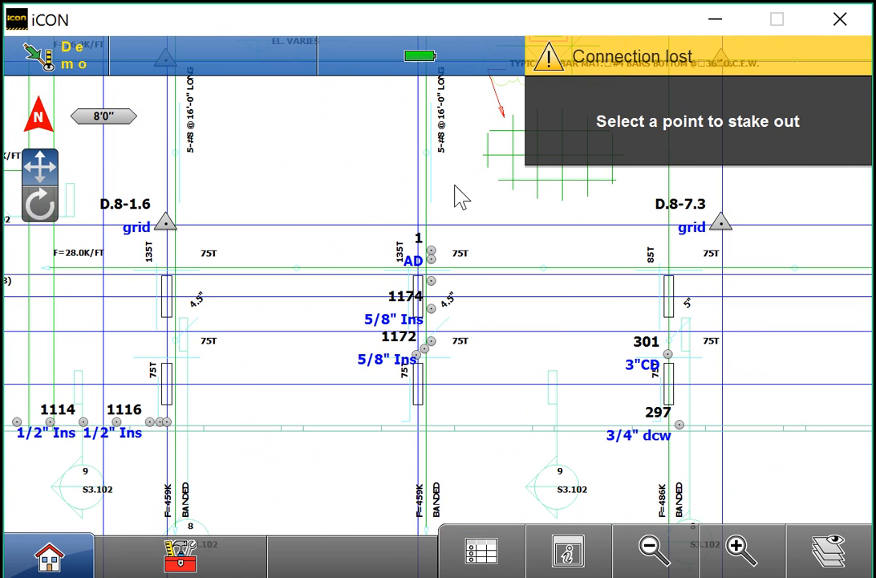
{"action": "mouse_move", "coordinate": [559, 329]}
{"action": "left_mouse_down"}
{"action": "mouse_move", "coordinate": [350, 402]}
{"action": "mouse_move", "coordinate": [315, 333]}
{"action": "mouse_move", "coordinate": [309, 341]}
{"action": "left_mouse_up"}
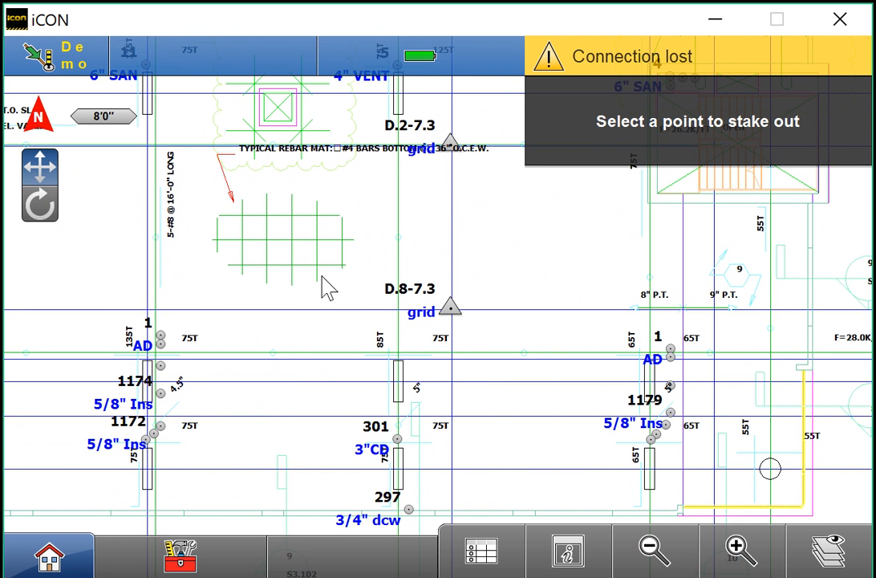
{"action": "left_click_drag", "start_coordinate": [329, 286], "coordinate": [354, 353]}
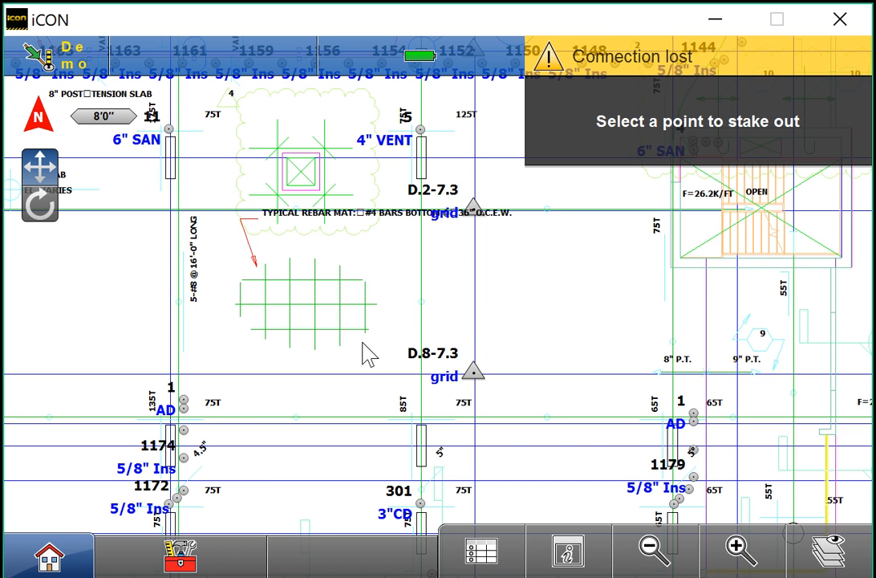
Open the layer visibility settings and turn off all layers of the CT-Sheet framing plan DXF.
{"action": "left_click", "coordinate": [828, 556]}
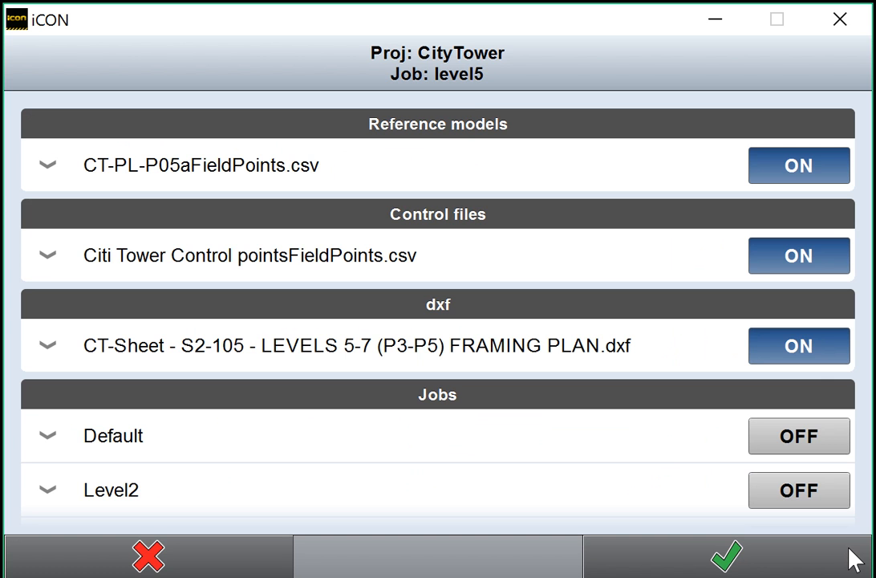
{"action": "left_click", "coordinate": [319, 347]}
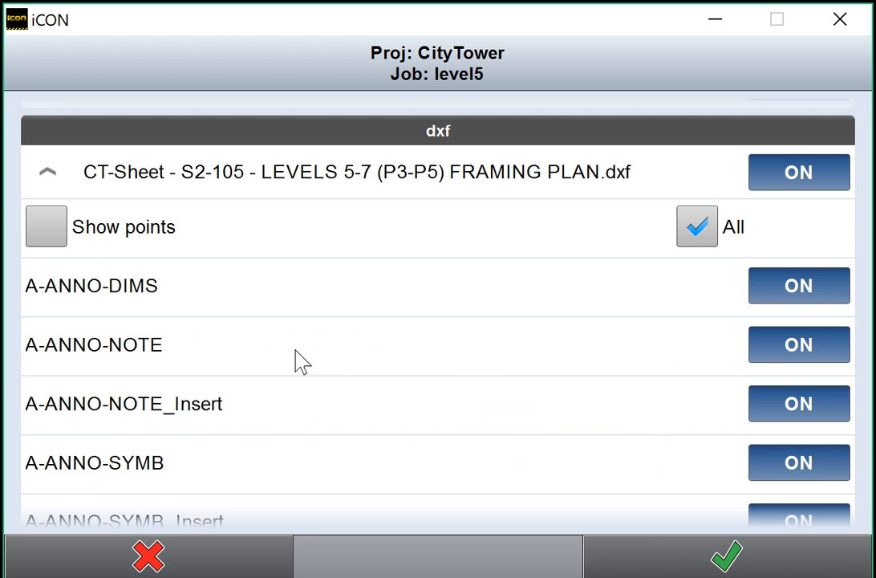
{"action": "left_click", "coordinate": [696, 228]}
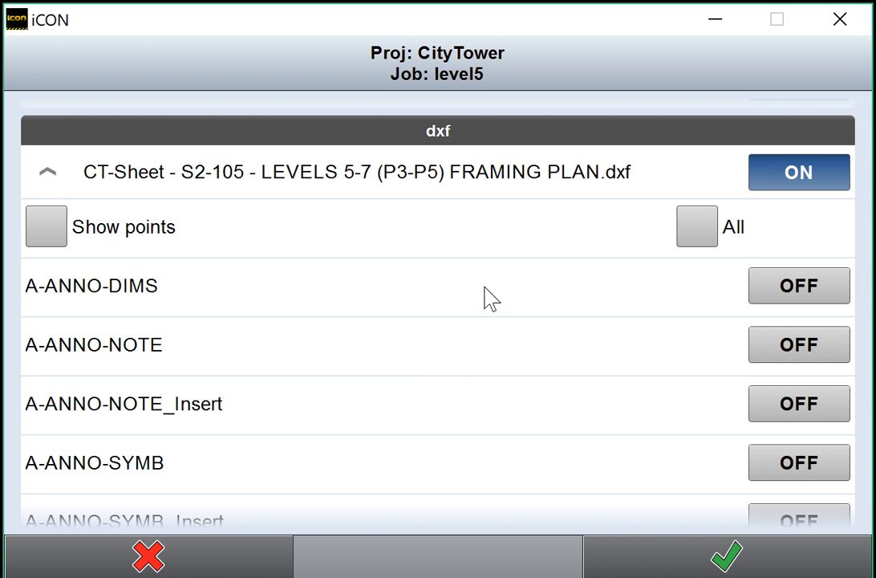
Turn on the GRID and G-ANNO-TEXT layers of the framing plan DXF.
{"action": "scroll", "coordinate": [485, 308], "scroll_direction": "down", "scroll_amount": 1}
{"action": "scroll", "coordinate": [464, 322], "scroll_direction": "down", "scroll_amount": 8}
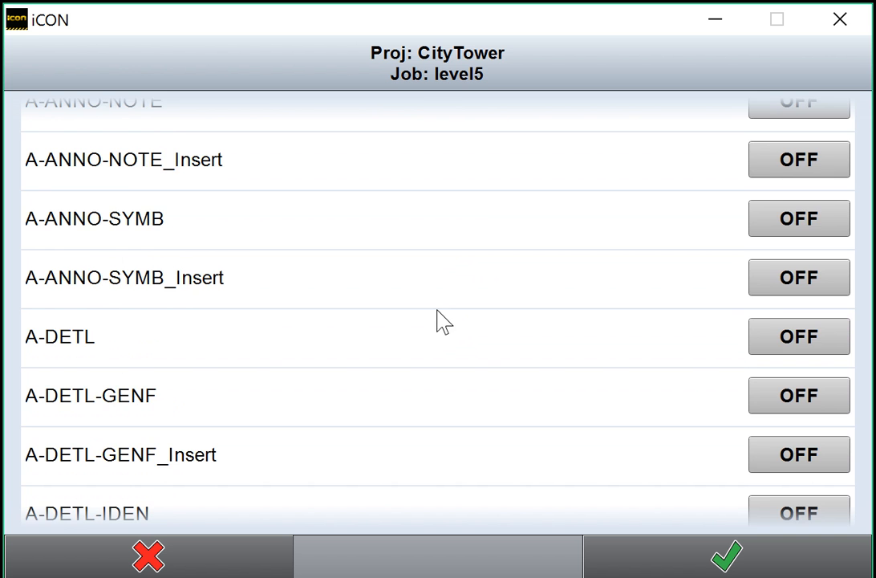
{"action": "scroll", "coordinate": [439, 321], "scroll_direction": "down", "scroll_amount": 20}
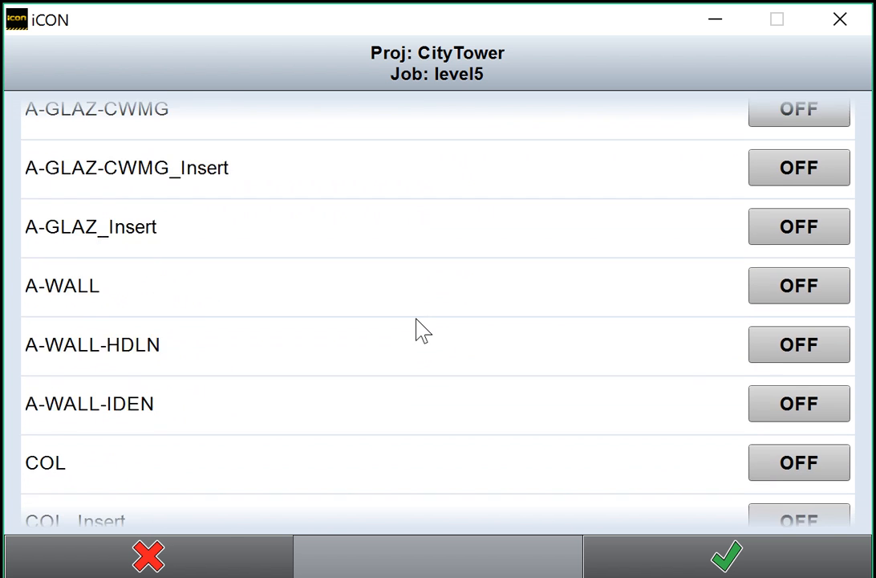
{"action": "scroll", "coordinate": [416, 332], "scroll_direction": "down", "scroll_amount": 5}
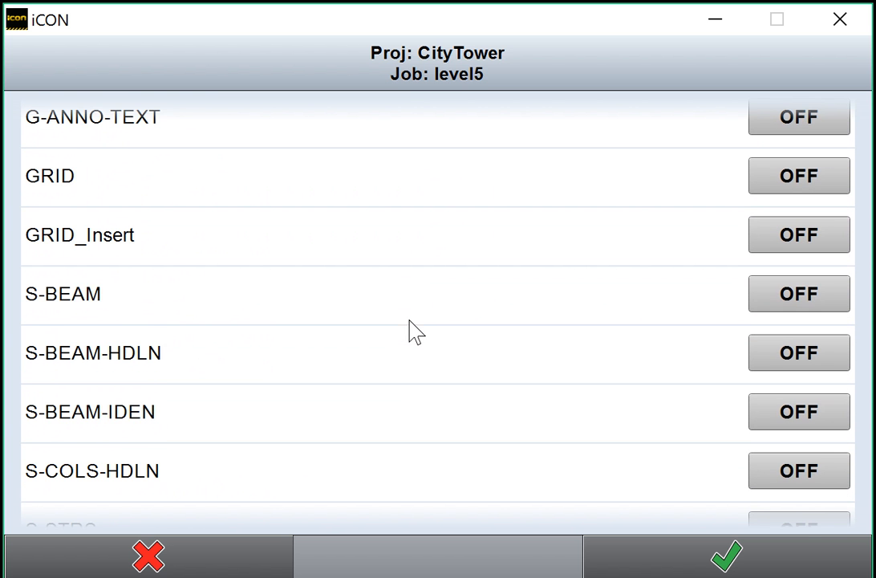
{"action": "left_click", "coordinate": [790, 180]}
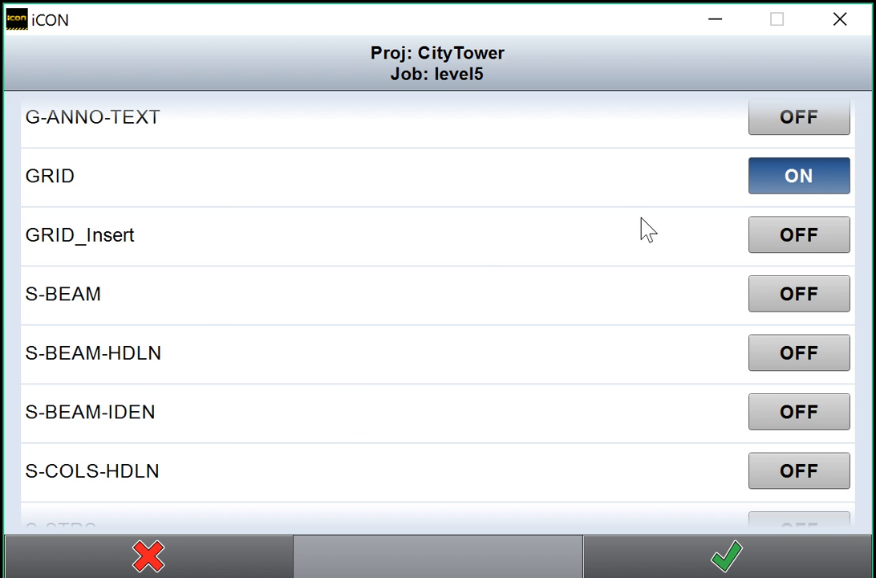
{"action": "scroll", "coordinate": [425, 240], "scroll_direction": "up", "scroll_amount": 1}
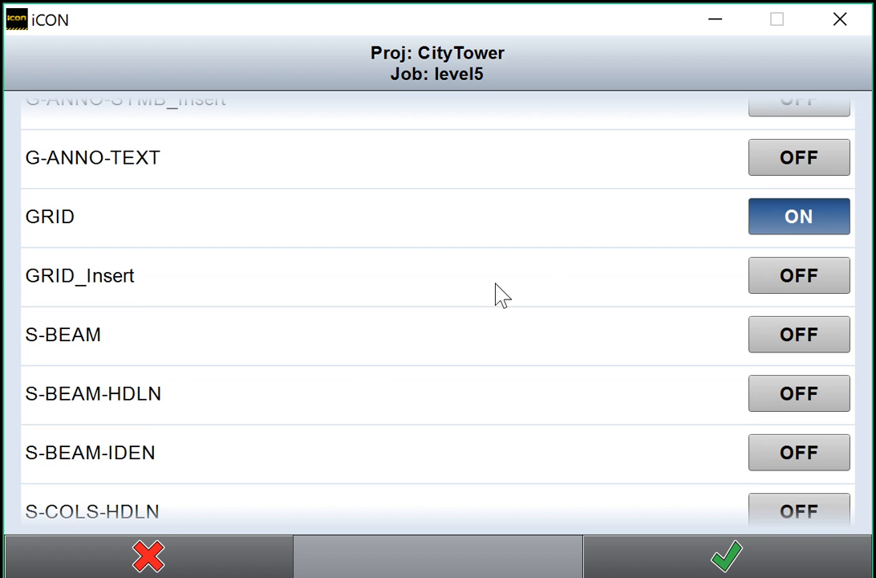
{"action": "left_click", "coordinate": [804, 163]}
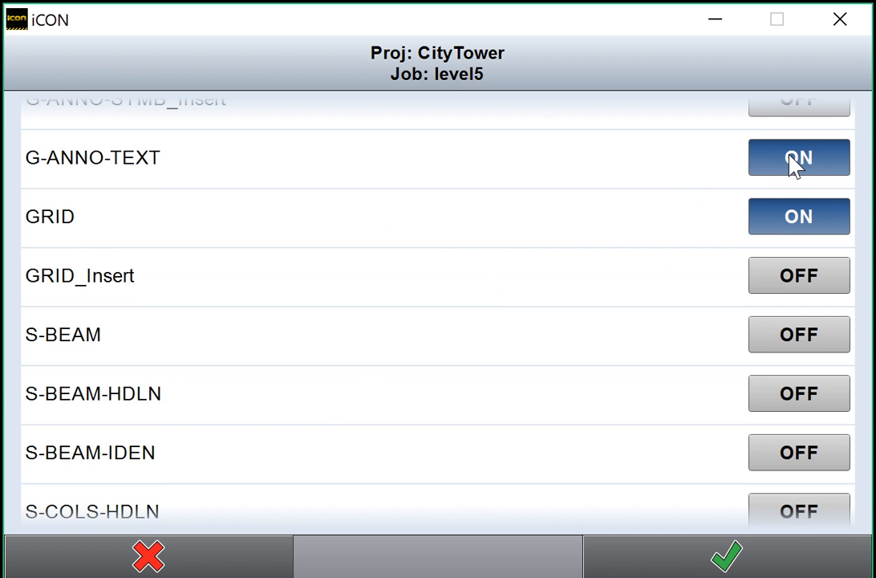
Turn on the S-BEAM and S-COLS-HDLN layers of the framing plan DXF.
{"action": "scroll", "coordinate": [450, 265], "scroll_direction": "down", "scroll_amount": 2}
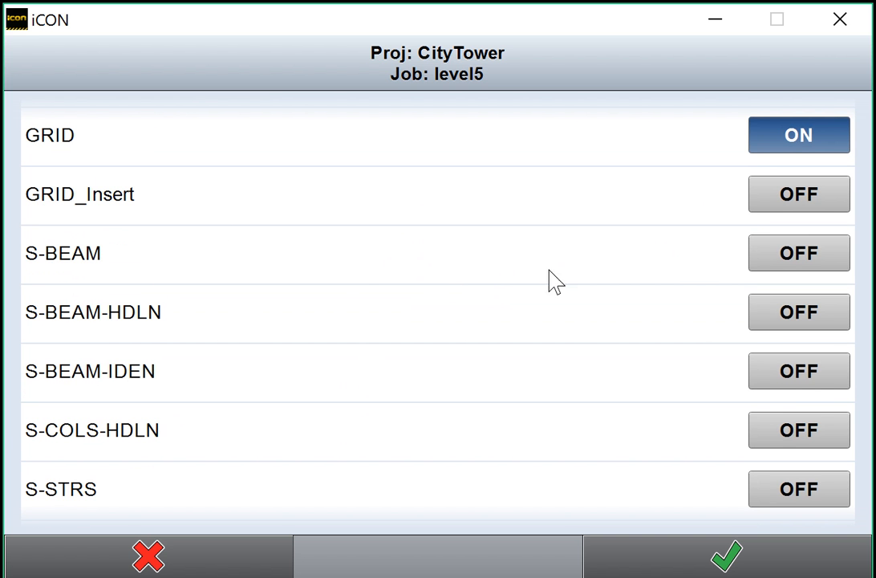
{"action": "left_click", "coordinate": [787, 257]}
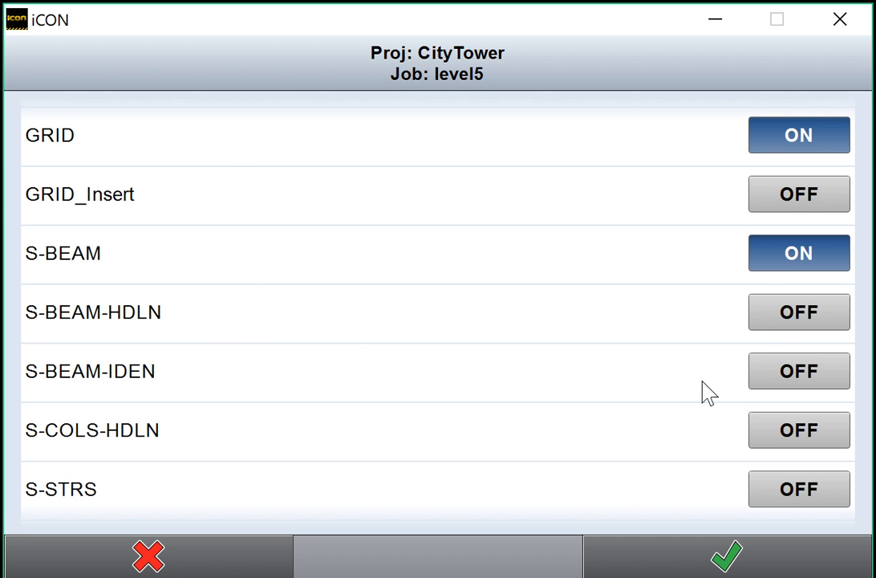
{"action": "scroll", "coordinate": [562, 390], "scroll_direction": "down", "scroll_amount": 3}
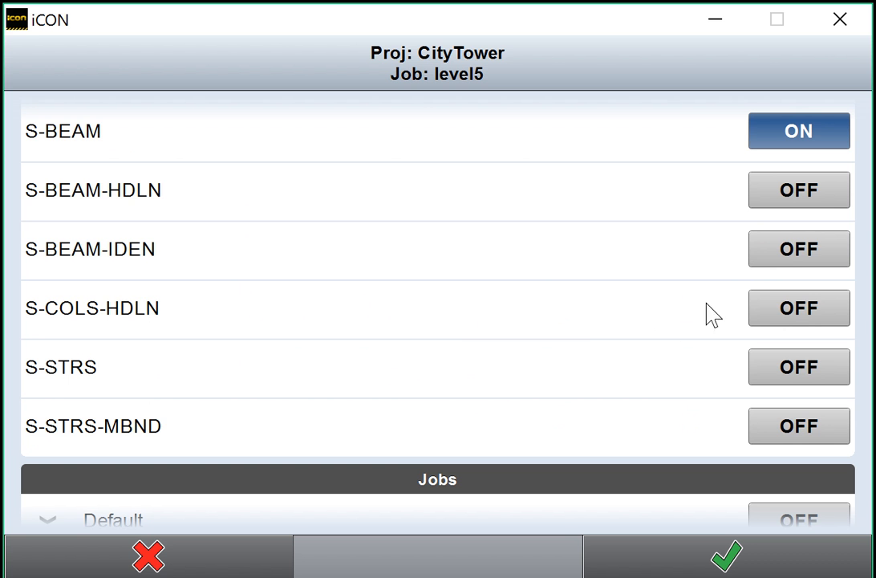
{"action": "left_click", "coordinate": [807, 310]}
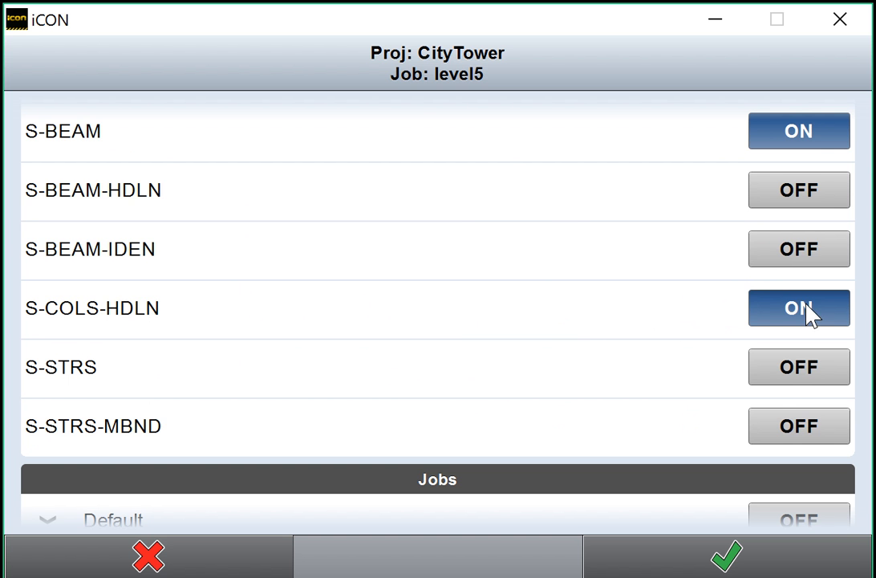
Turn on the S-STRS, CONC and COL layers of the framing plan DXF.
{"action": "left_click", "coordinate": [753, 367]}
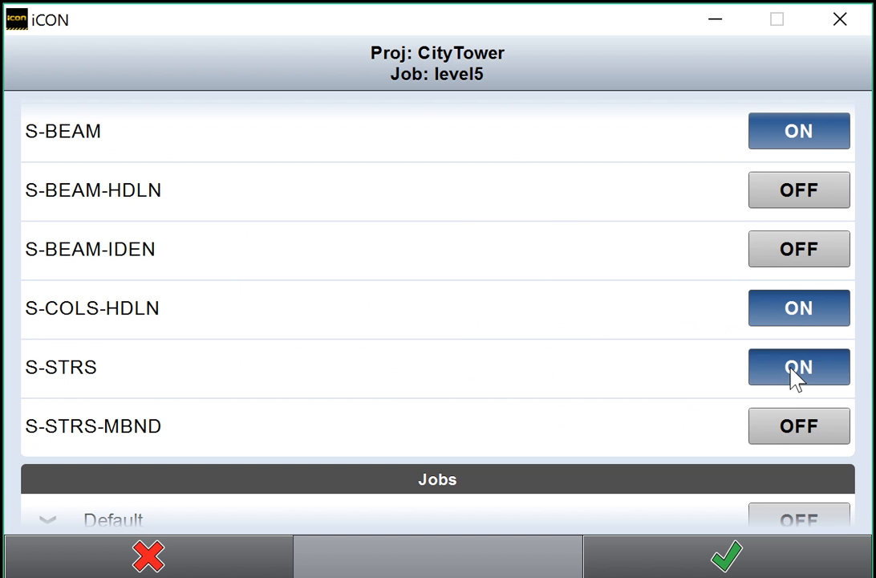
{"action": "scroll", "coordinate": [529, 368], "scroll_direction": "down", "scroll_amount": 2}
{"action": "scroll", "coordinate": [518, 366], "scroll_direction": "up", "scroll_amount": 4}
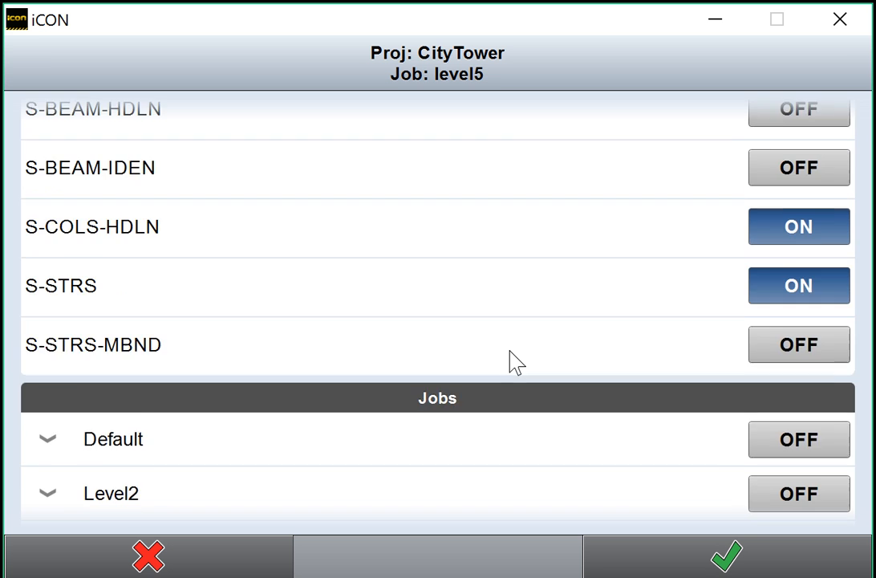
{"action": "scroll", "coordinate": [515, 363], "scroll_direction": "up", "scroll_amount": 6}
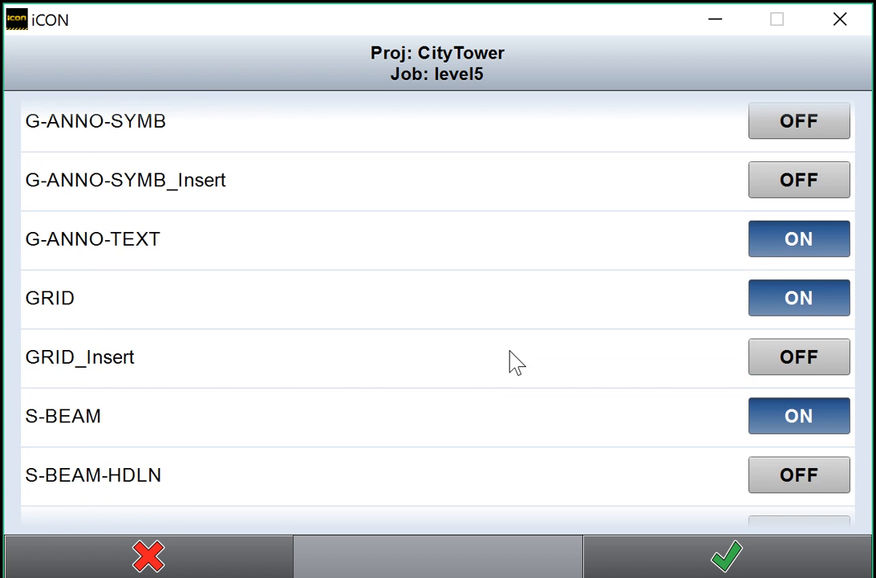
{"action": "scroll", "coordinate": [514, 363], "scroll_direction": "up", "scroll_amount": 2}
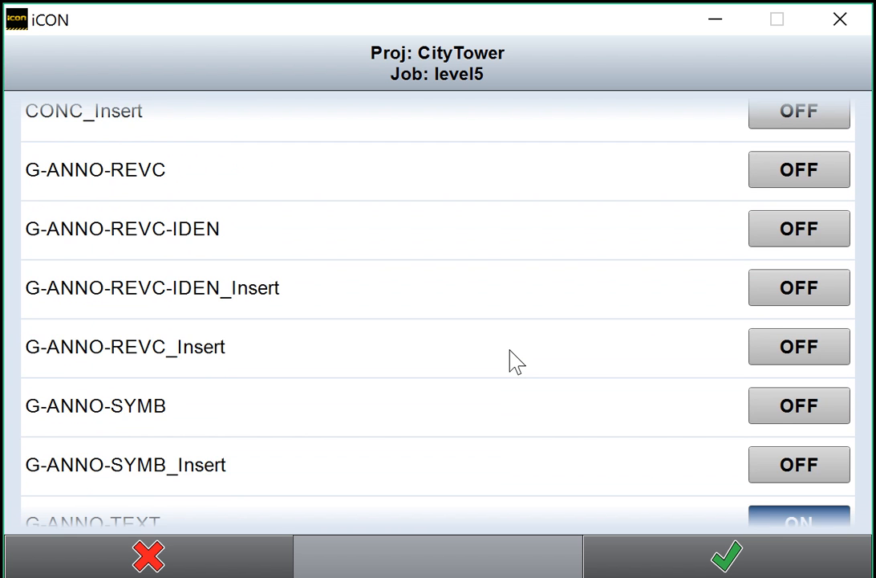
{"action": "scroll", "coordinate": [514, 363], "scroll_direction": "up", "scroll_amount": 5}
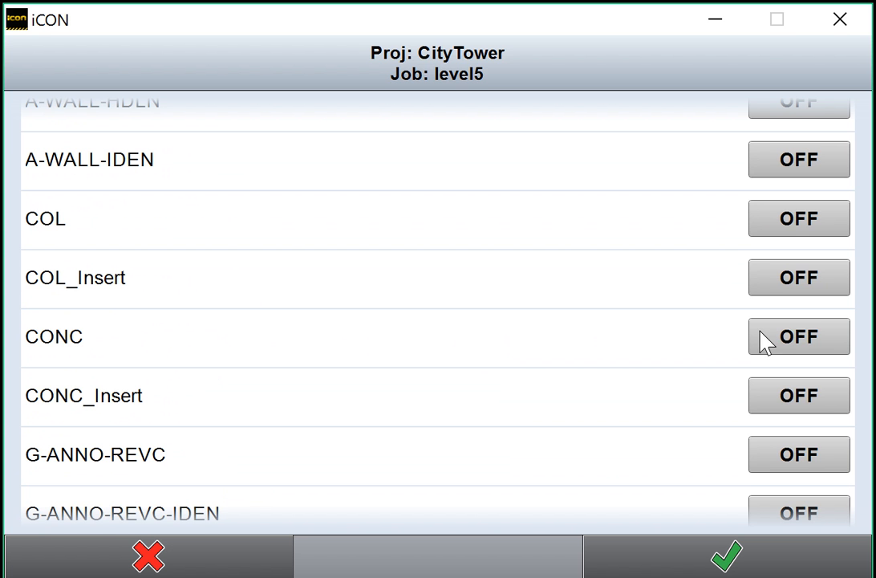
{"action": "left_click", "coordinate": [809, 339]}
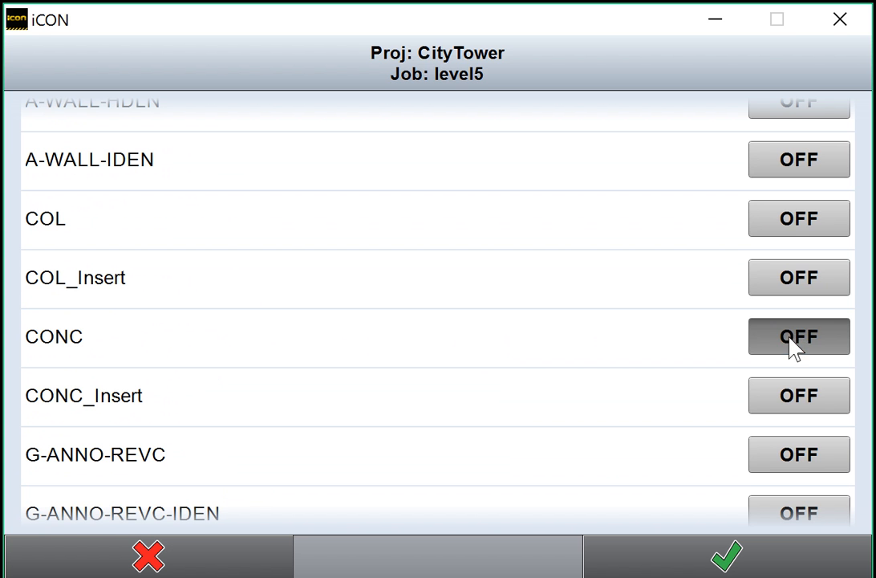
{"action": "left_click", "coordinate": [774, 224]}
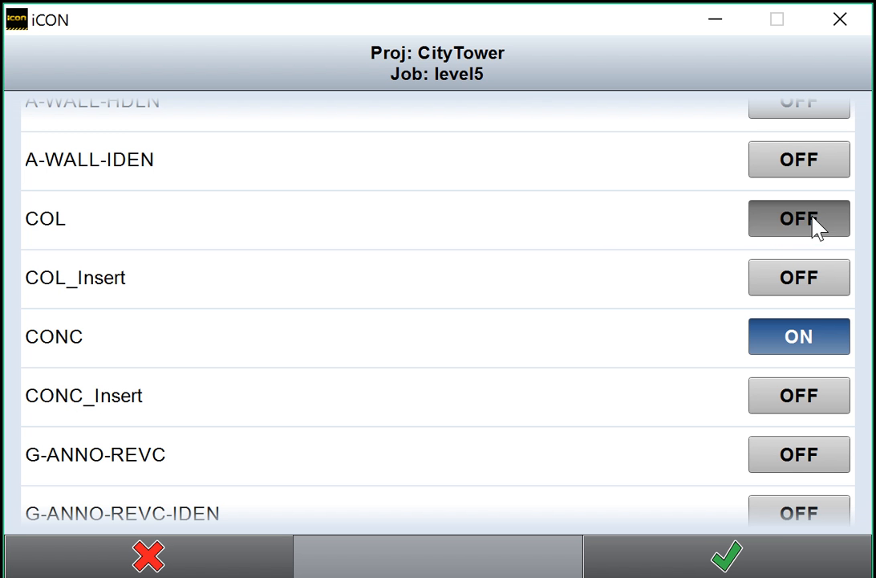
Turn on the A-WALL layer of the framing plan DXF, collapse its layer list and apply the visibility settings.
{"action": "scroll", "coordinate": [566, 265], "scroll_direction": "up", "scroll_amount": 1}
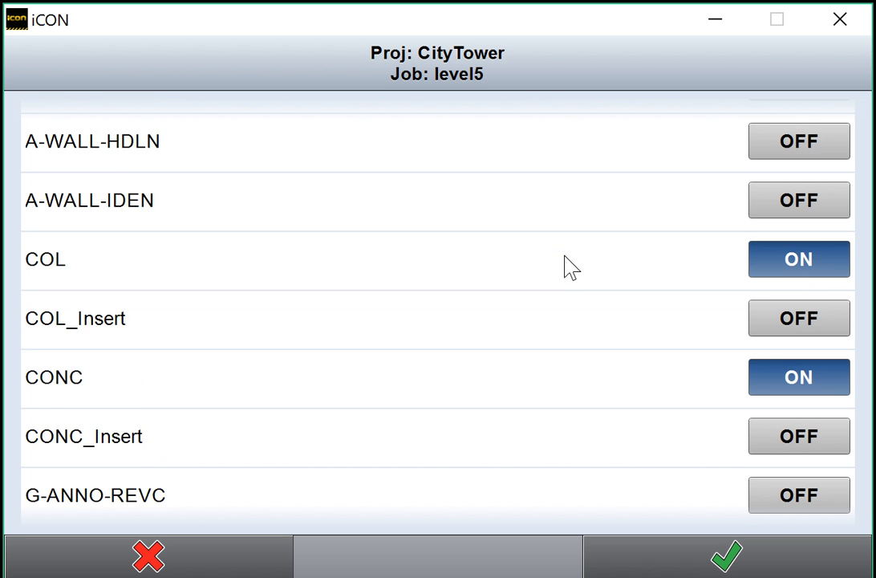
{"action": "scroll", "coordinate": [570, 271], "scroll_direction": "up", "scroll_amount": 1}
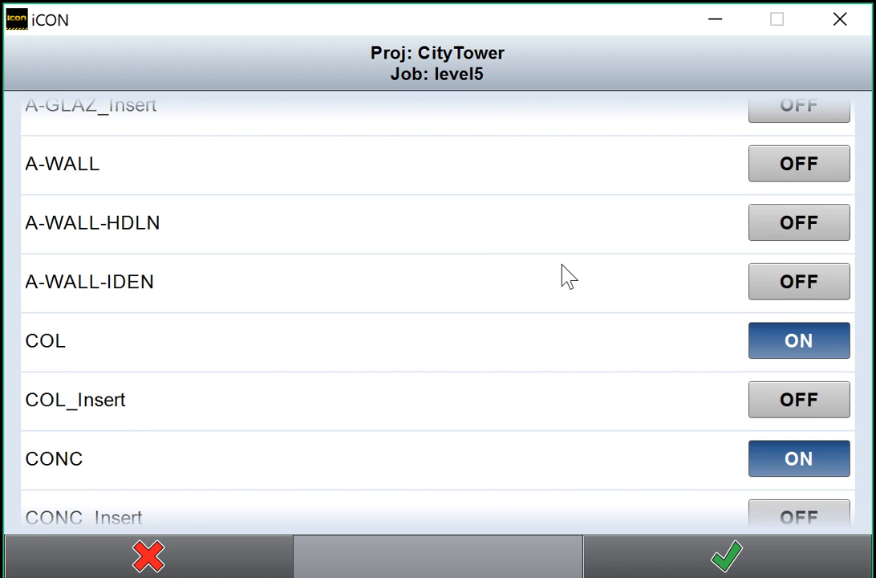
{"action": "left_click", "coordinate": [788, 167]}
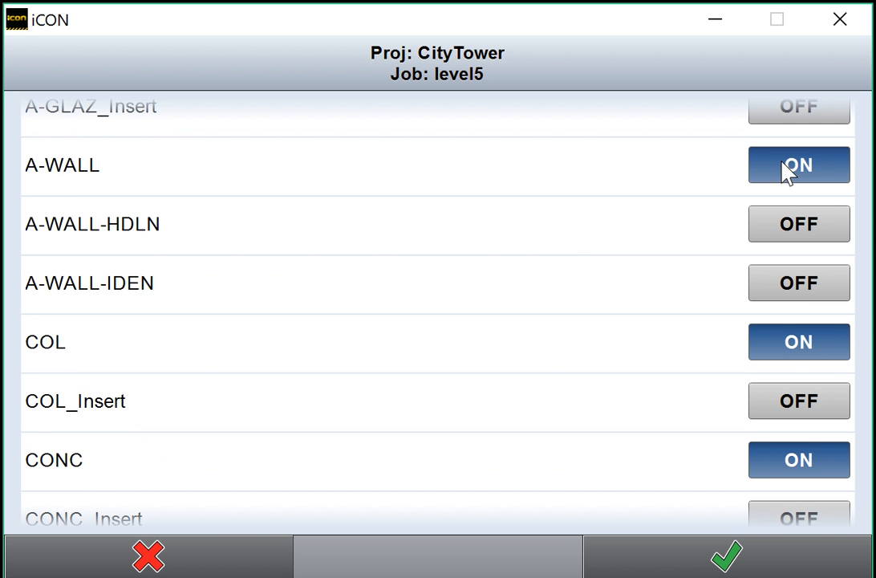
{"action": "scroll", "coordinate": [318, 302], "scroll_direction": "up", "scroll_amount": 3}
{"action": "scroll", "coordinate": [317, 295], "scroll_direction": "up", "scroll_amount": 5}
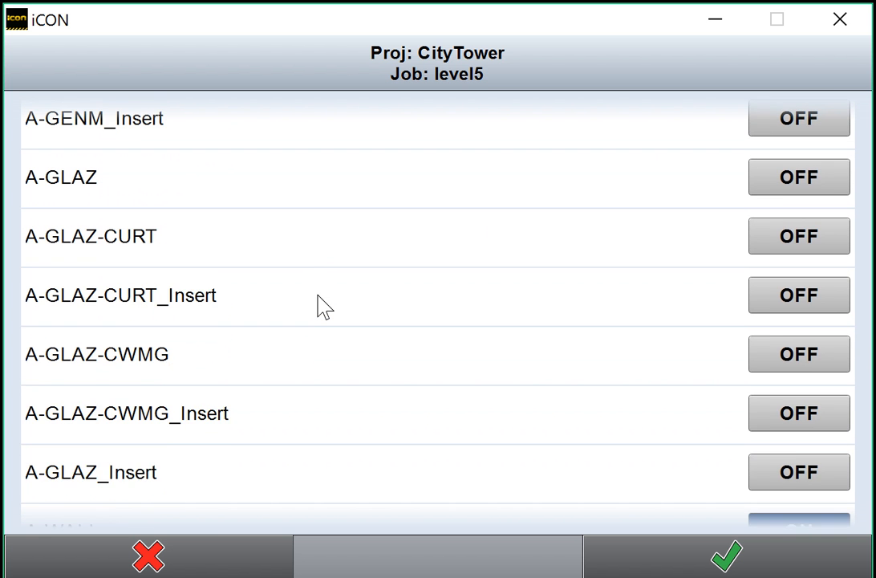
{"action": "scroll", "coordinate": [318, 295], "scroll_direction": "up", "scroll_amount": 7}
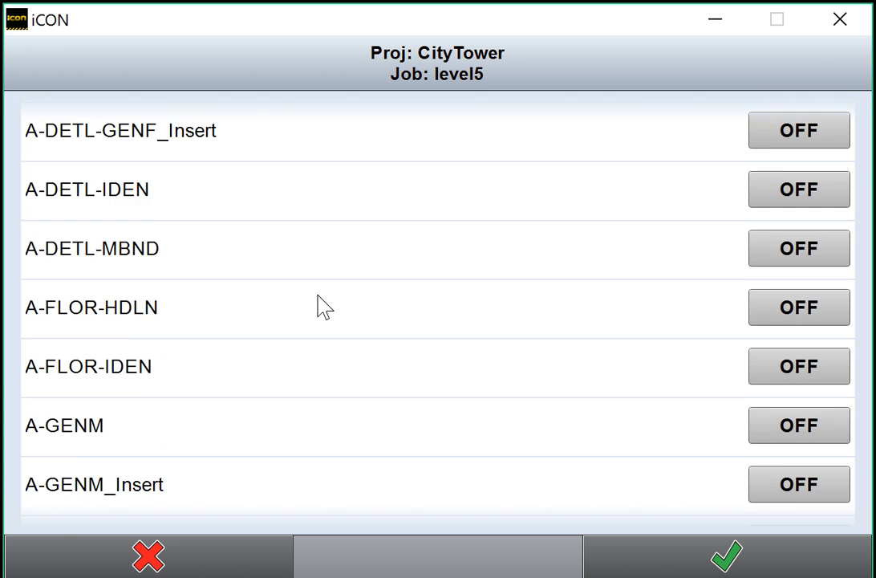
{"action": "scroll", "coordinate": [318, 305], "scroll_direction": "up", "scroll_amount": 1}
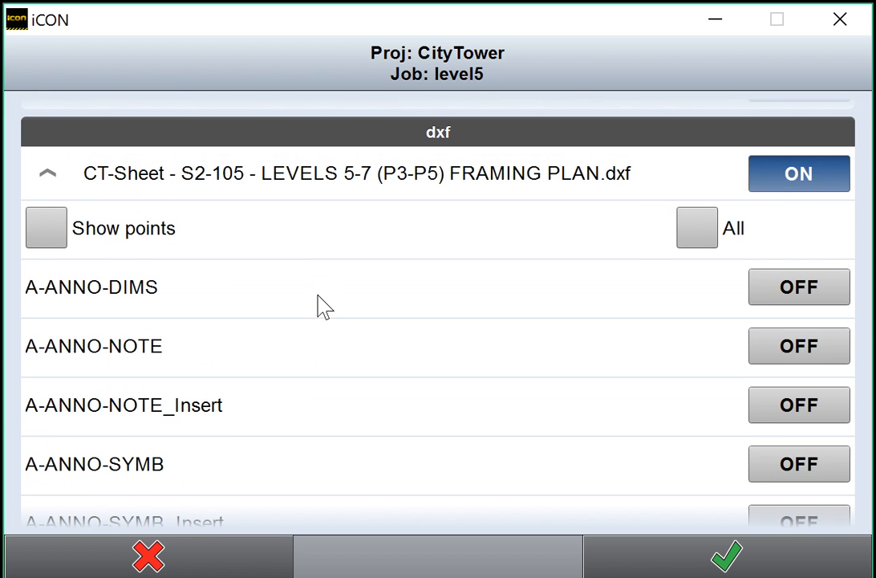
{"action": "scroll", "coordinate": [304, 268], "scroll_direction": "up", "scroll_amount": 1}
{"action": "scroll", "coordinate": [559, 404], "scroll_direction": "up", "scroll_amount": 1}
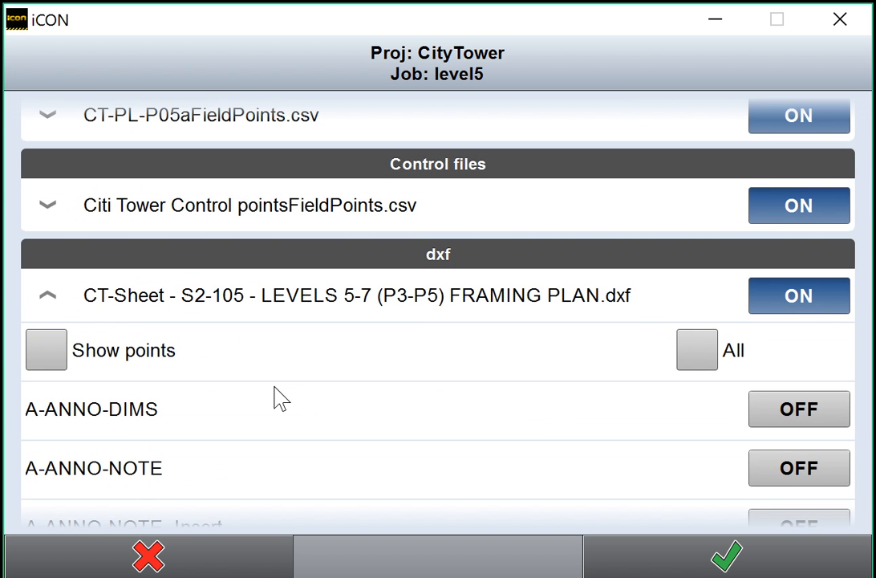
{"action": "left_click", "coordinate": [405, 301]}
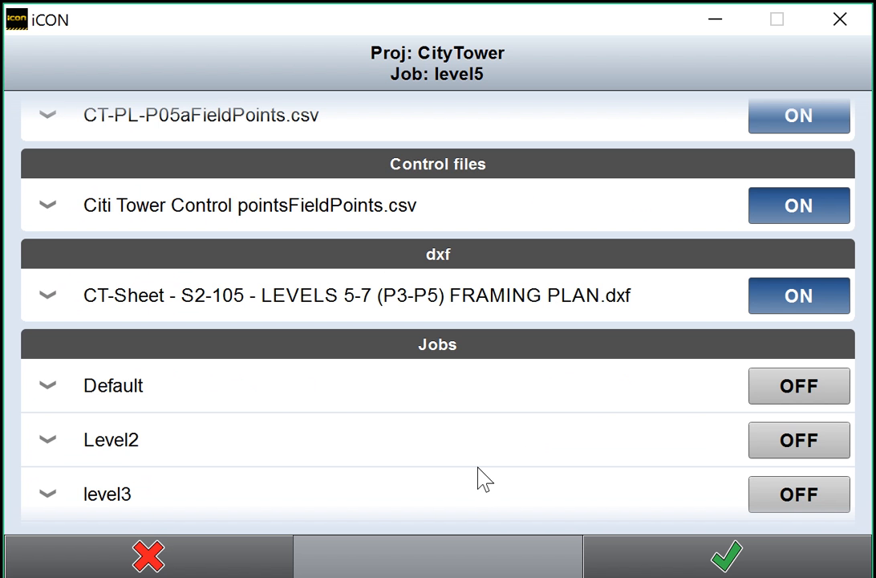
{"action": "left_click", "coordinate": [674, 558]}
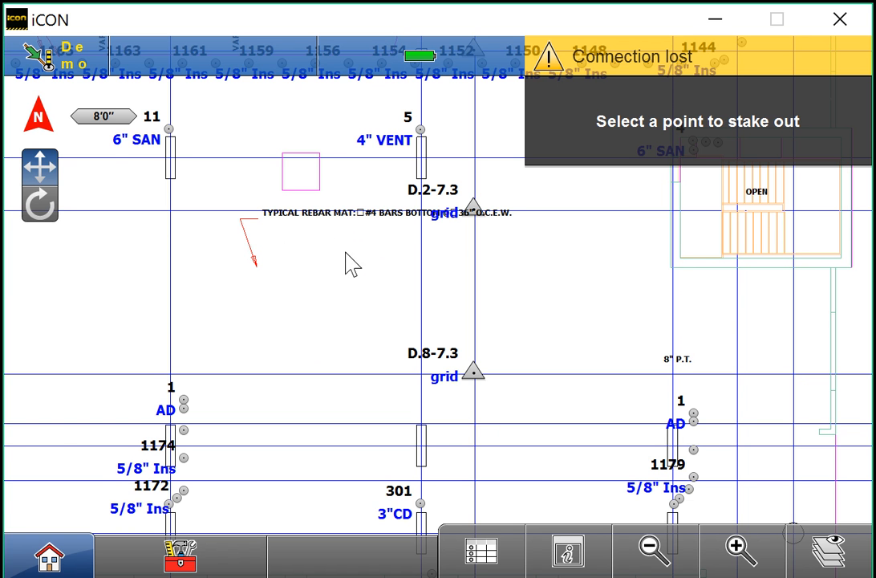
Reopen the framing plan DXF's layer list, turn off the S-COLS-HDLN layer and apply the change.
{"action": "left_click", "coordinate": [826, 547]}
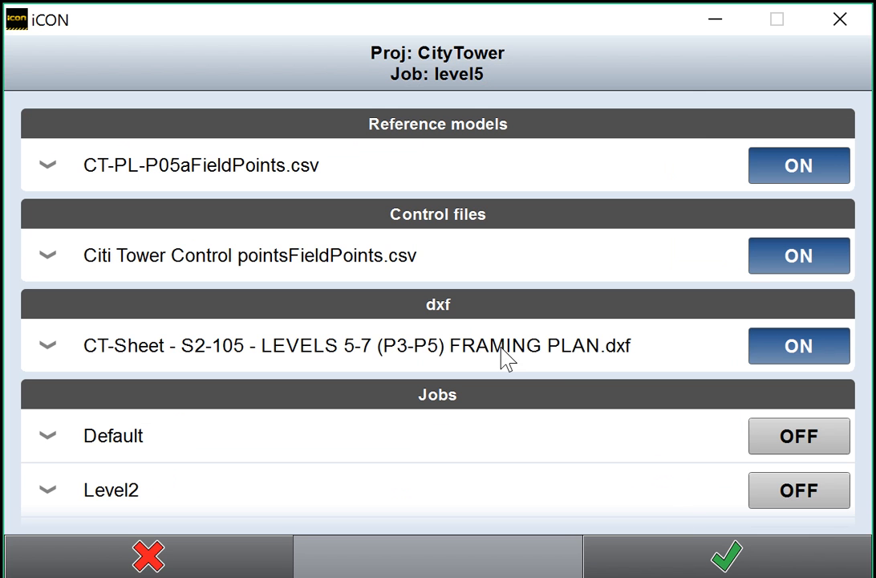
{"action": "left_click", "coordinate": [409, 345]}
{"action": "scroll", "coordinate": [401, 321], "scroll_direction": "down", "scroll_amount": 15}
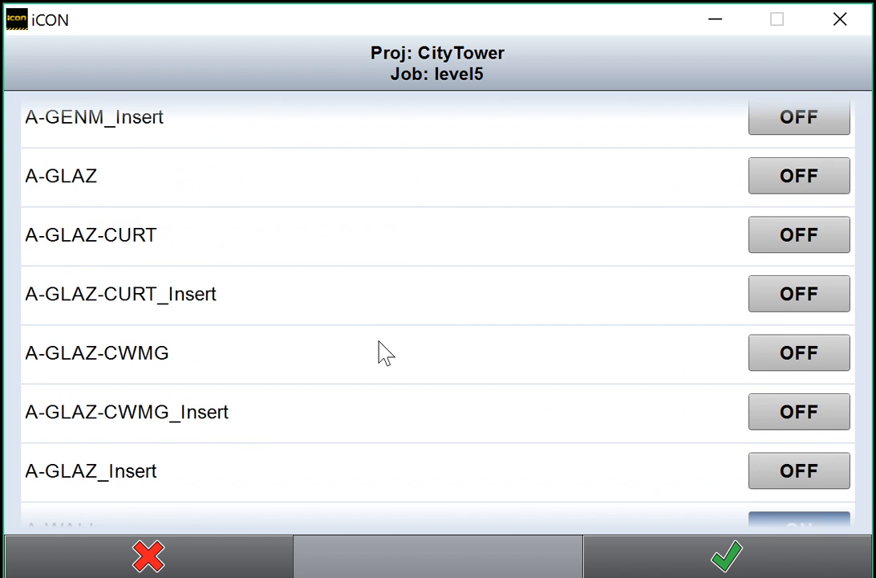
{"action": "scroll", "coordinate": [384, 353], "scroll_direction": "down", "scroll_amount": 10}
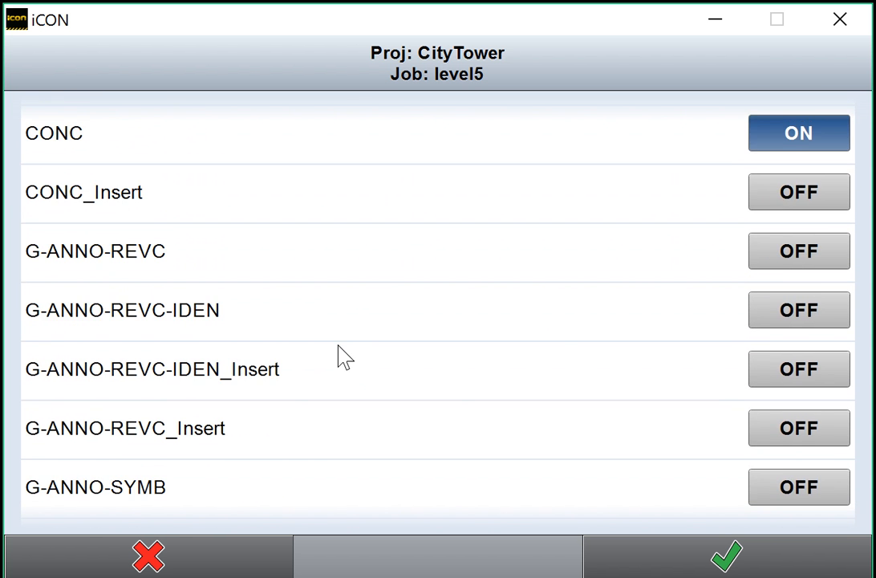
{"action": "scroll", "coordinate": [344, 357], "scroll_direction": "down", "scroll_amount": 5}
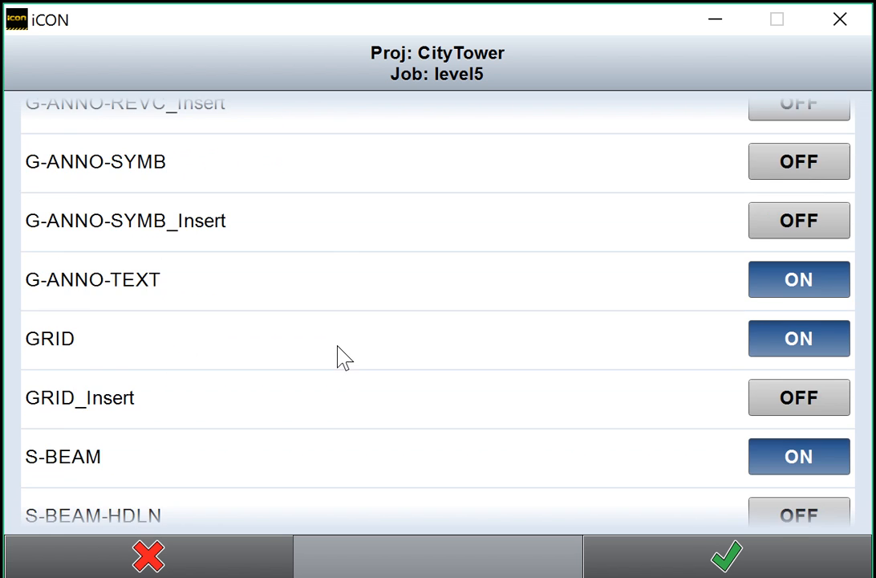
{"action": "scroll", "coordinate": [341, 360], "scroll_direction": "down", "scroll_amount": 2}
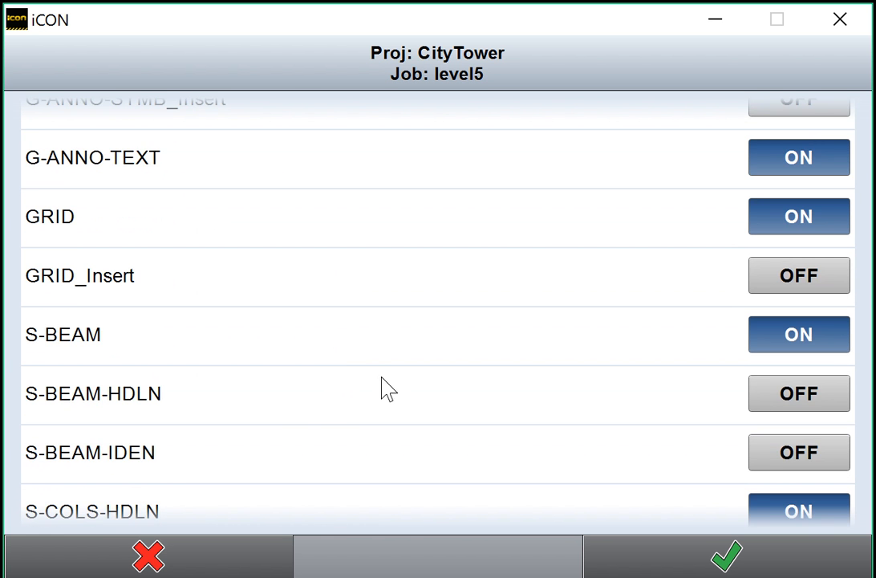
{"action": "scroll", "coordinate": [387, 385], "scroll_direction": "down", "scroll_amount": 2}
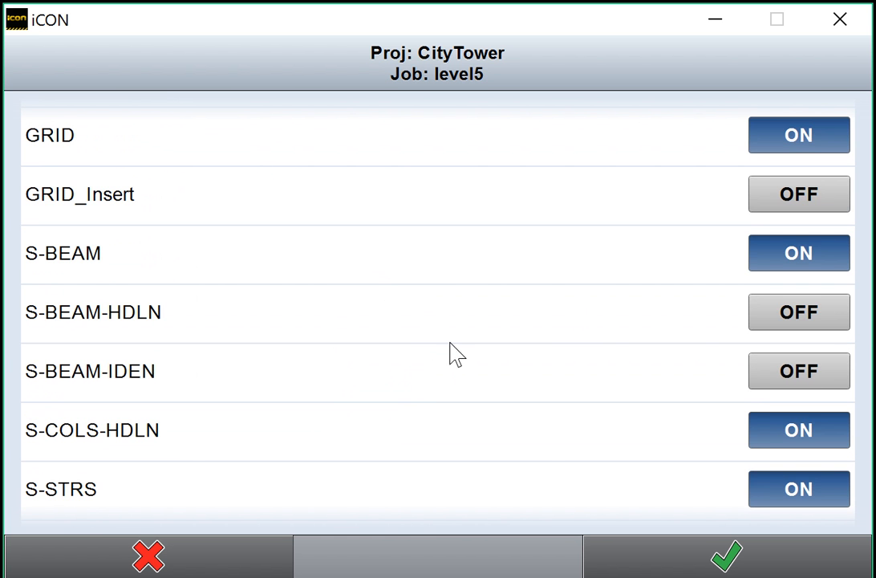
{"action": "left_click", "coordinate": [805, 441]}
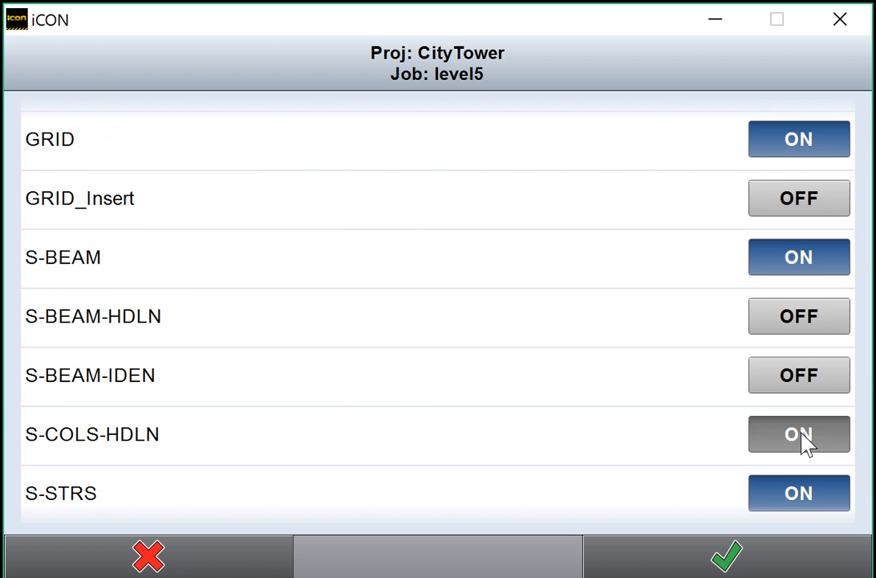
{"action": "left_click", "coordinate": [730, 562]}
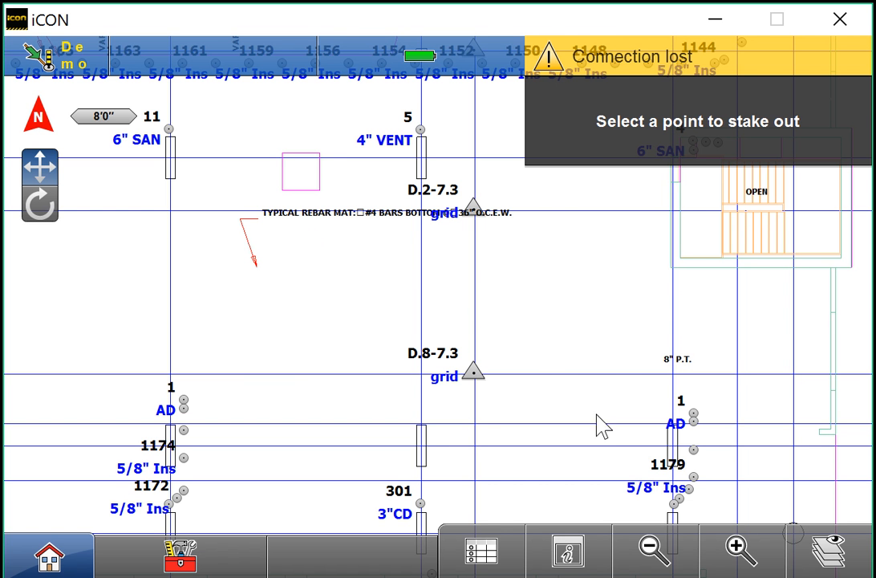
Examine the filtered framing plan with its grid lines, stairs, control points and field points across the whole level.
{"action": "left_click", "coordinate": [650, 547]}
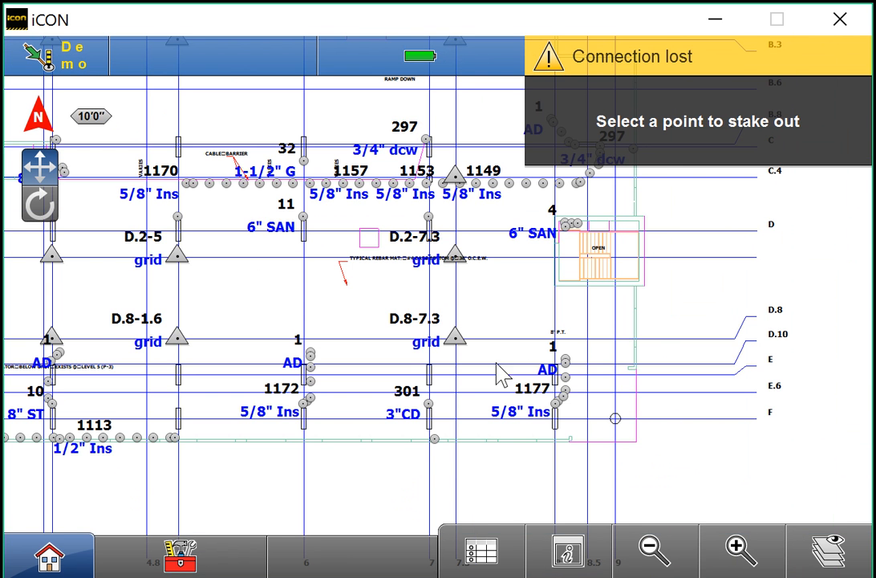
{"action": "left_click_drag", "start_coordinate": [347, 257], "coordinate": [532, 368]}
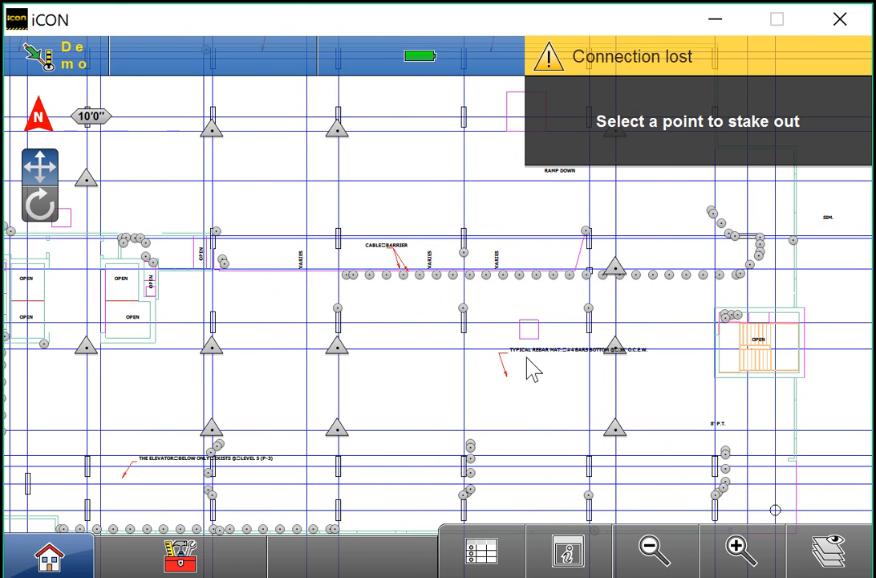
{"action": "left_click_drag", "start_coordinate": [264, 407], "coordinate": [409, 315]}
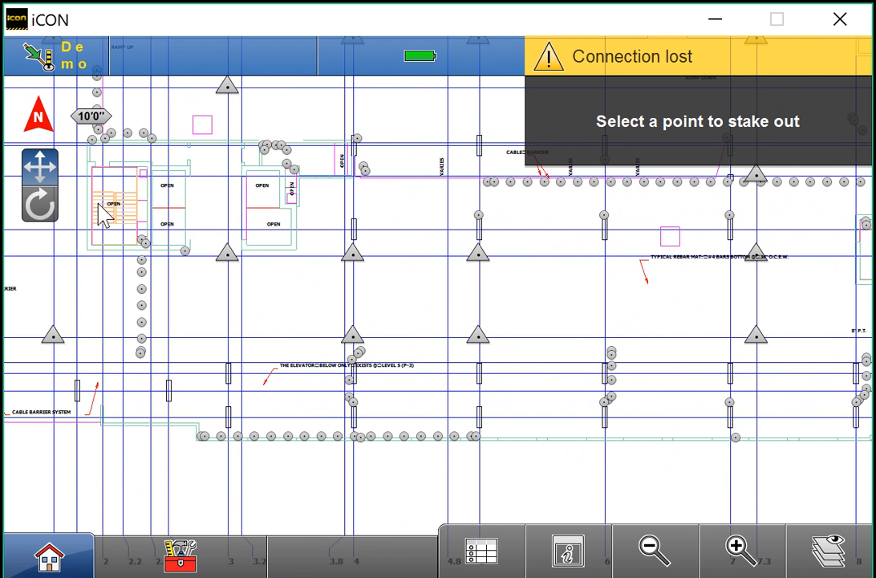
{"action": "left_click_drag", "start_coordinate": [328, 493], "coordinate": [222, 360]}
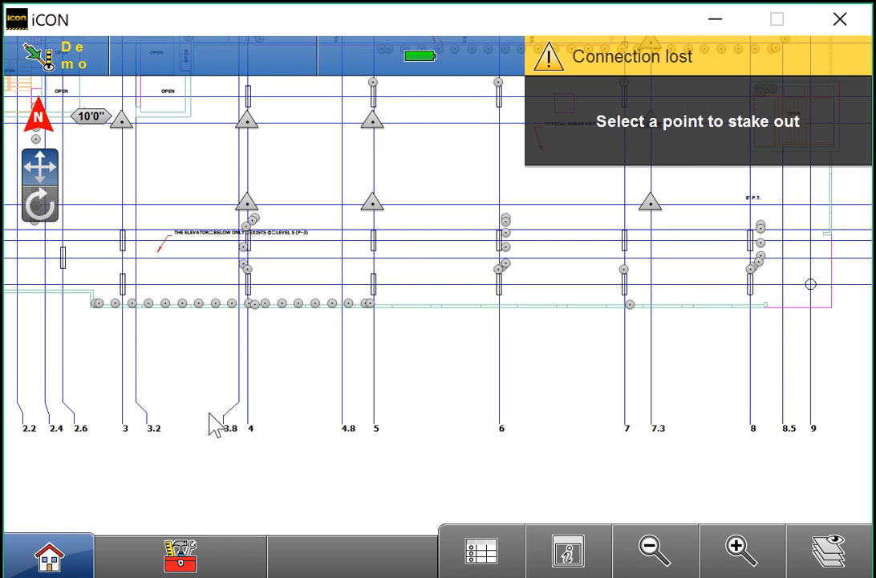
{"action": "left_click", "coordinate": [650, 549]}
{"action": "left_click", "coordinate": [650, 549]}
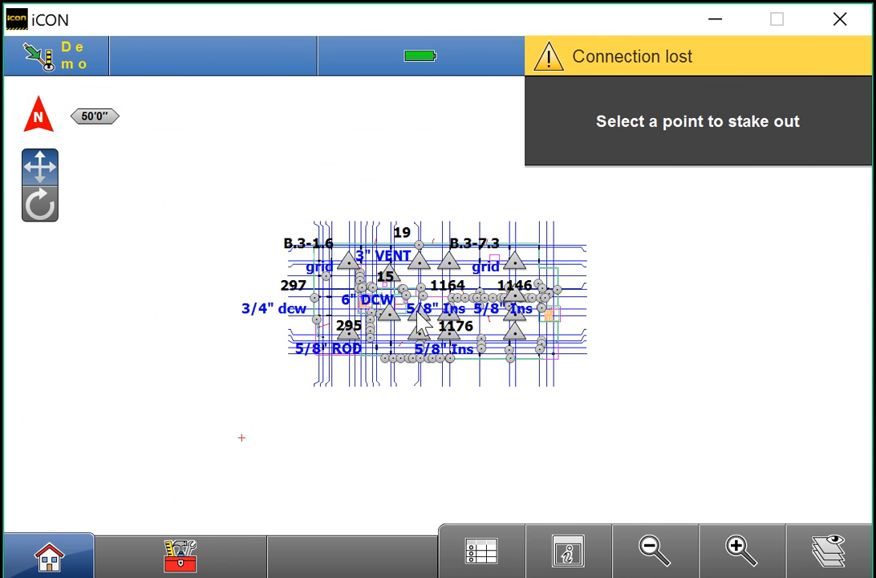
{"action": "left_click", "coordinate": [739, 549]}
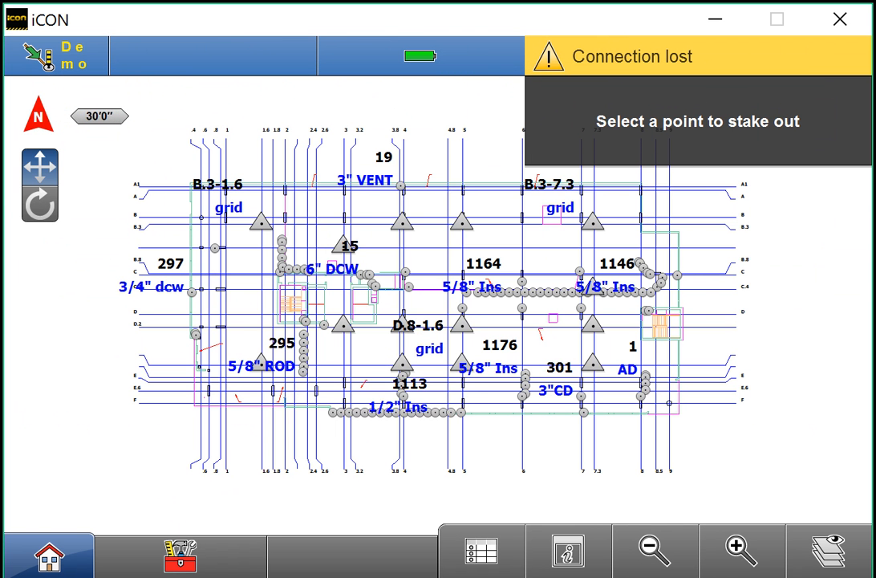